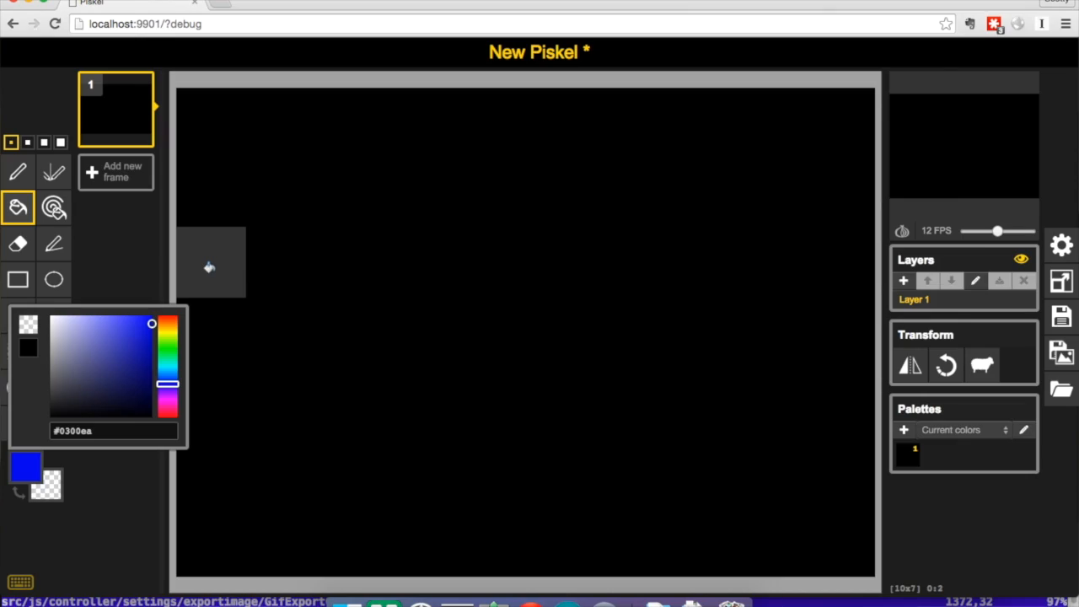
- Keep blue #0300ea as the drawing colour and fill the blank 10x7 canvas with it
left_click(160, 270)
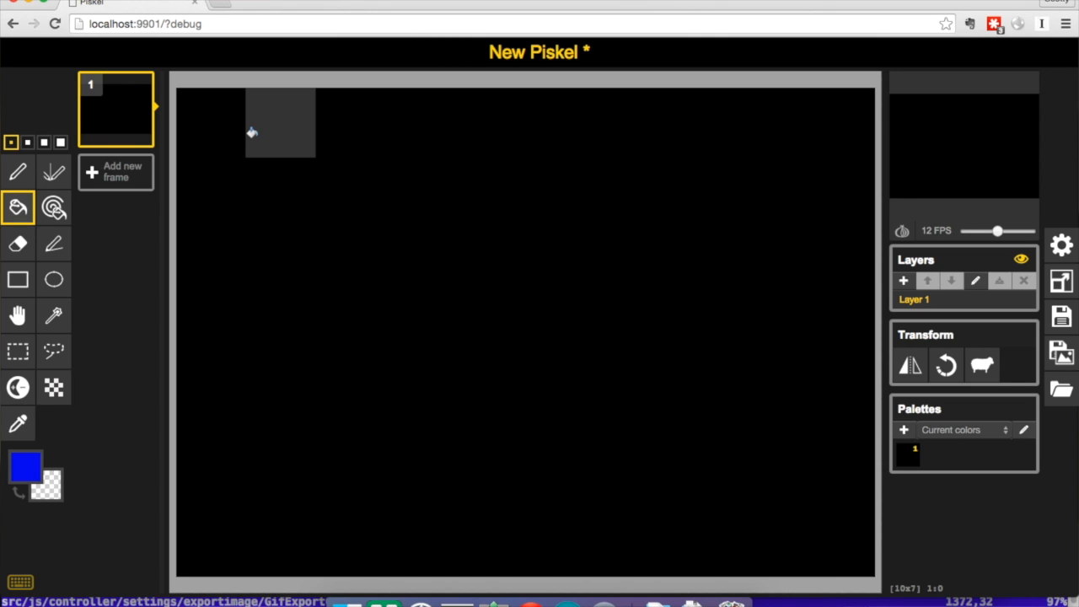
left_click(1061, 245)
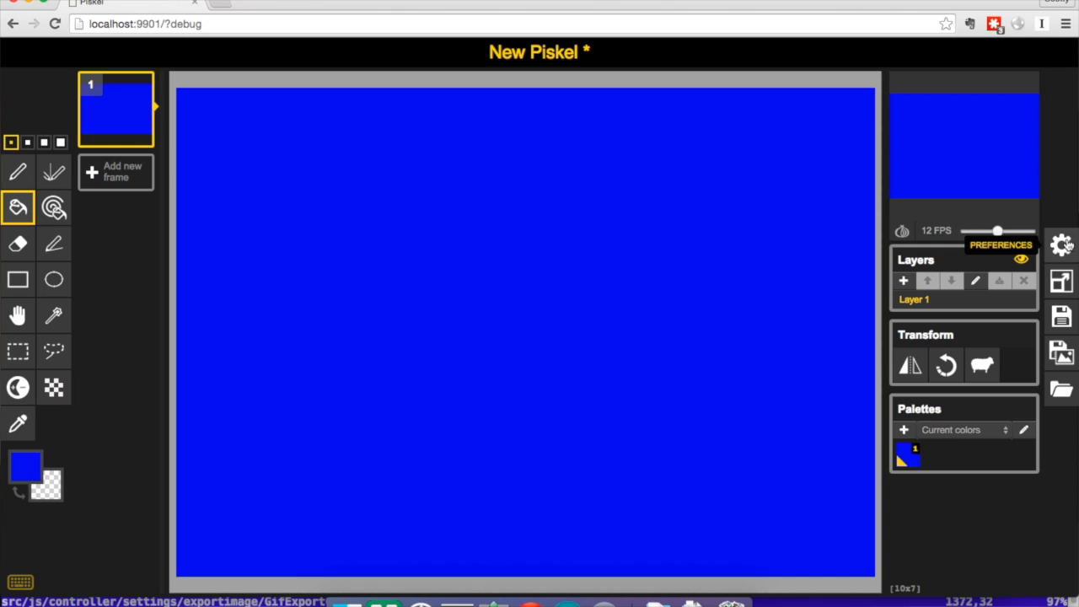
- Enter 'Test' as the sprite title in the Save panel, then return to the colour choices
left_click(854, 244)
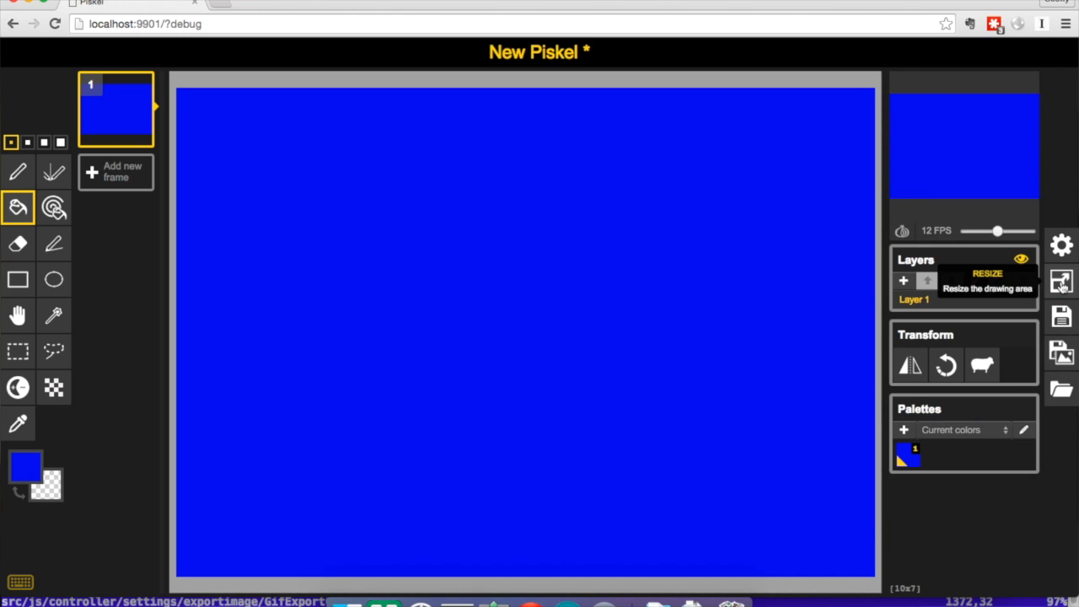
left_click(1061, 319)
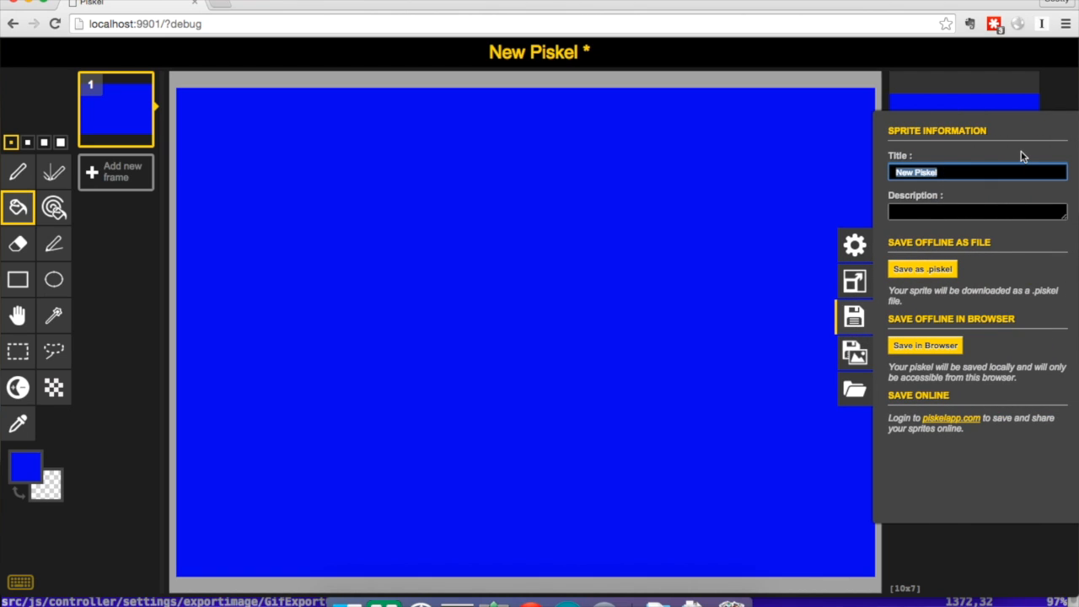
key("Tab")
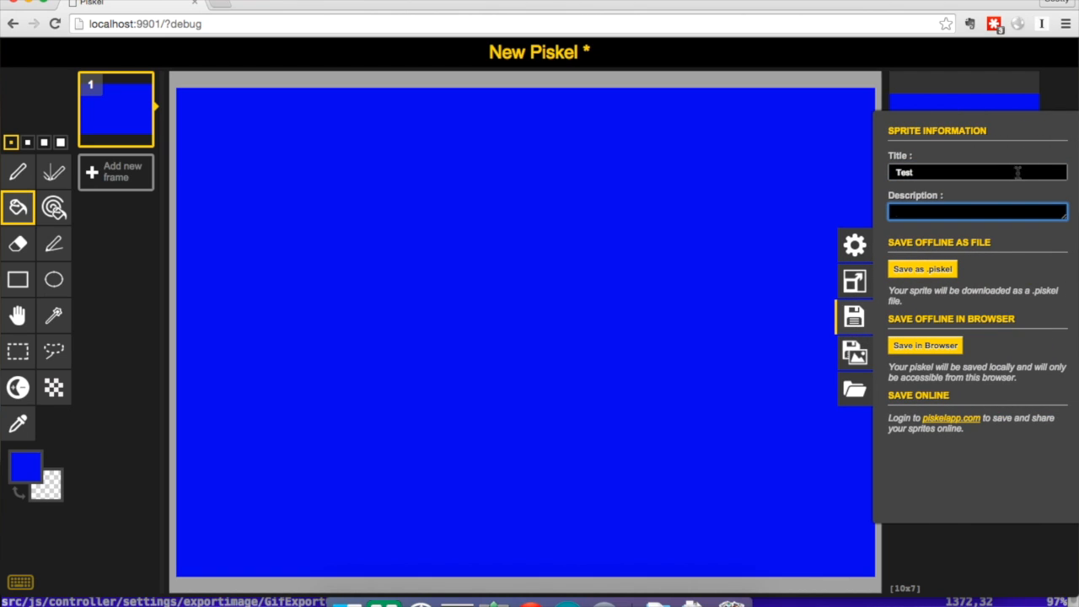
left_click(1022, 516)
left_click(1014, 563)
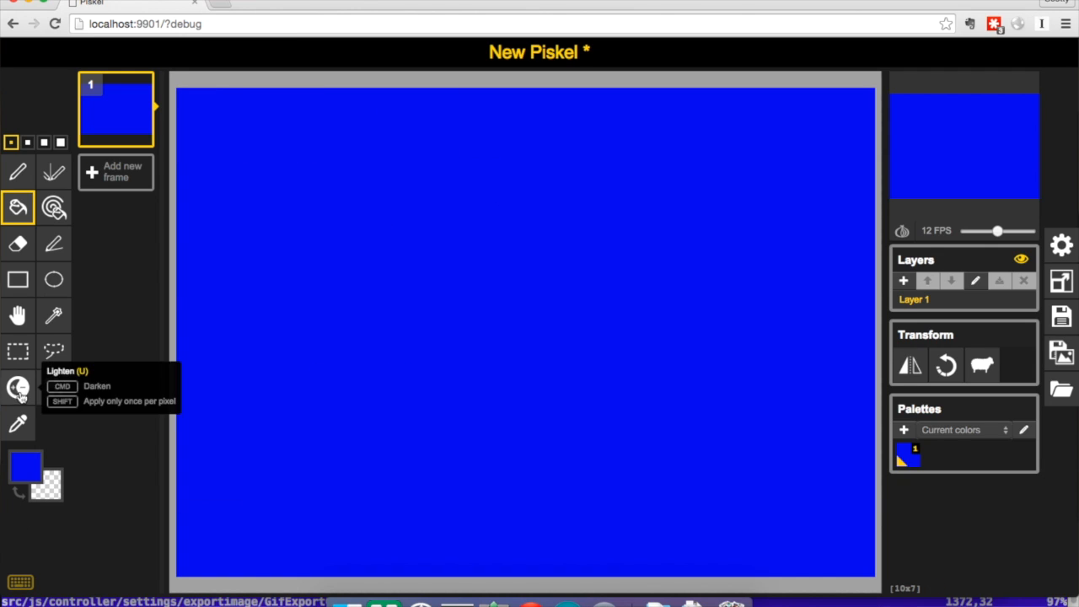
left_click(26, 466)
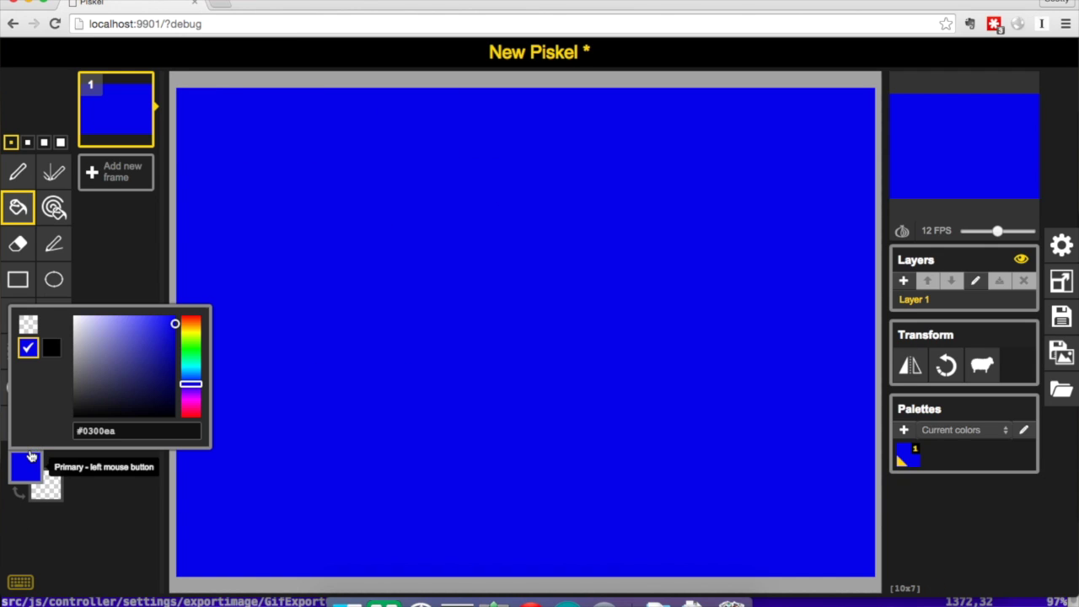
- Draw an orange bottom row with the pen, then recolour it brown #803d09 as ground
left_click(197, 325)
left_click_drag(196, 328, 197, 325)
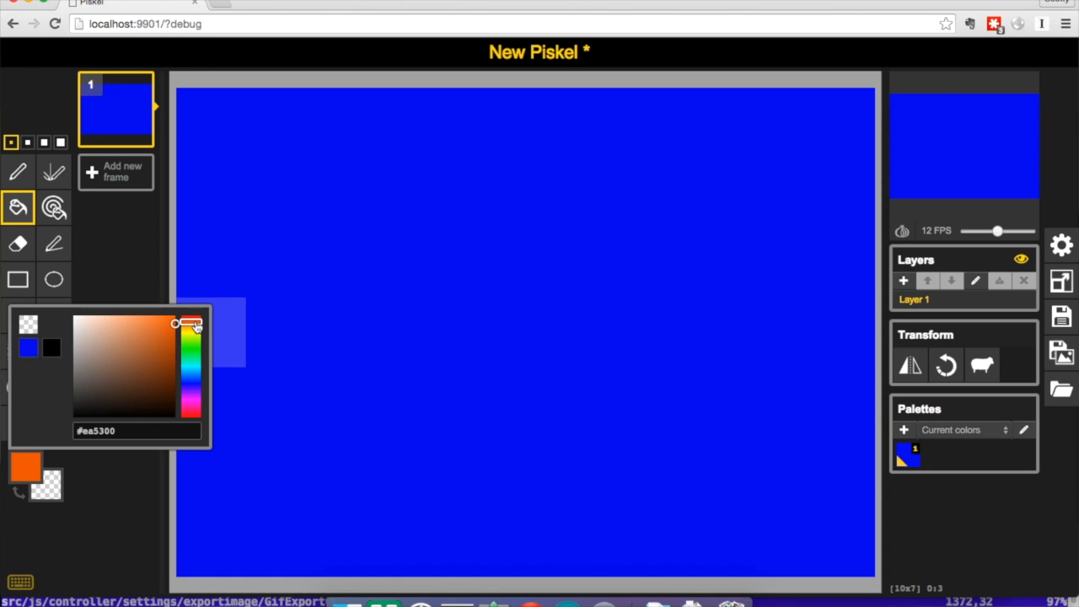
left_click(19, 171)
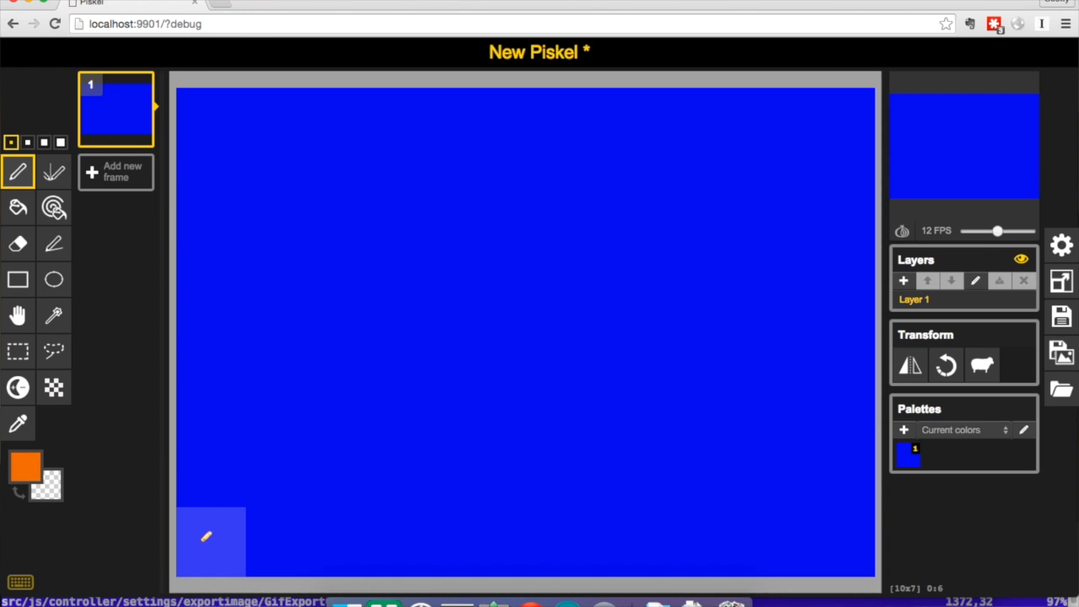
left_click_drag(211, 539, 840, 539)
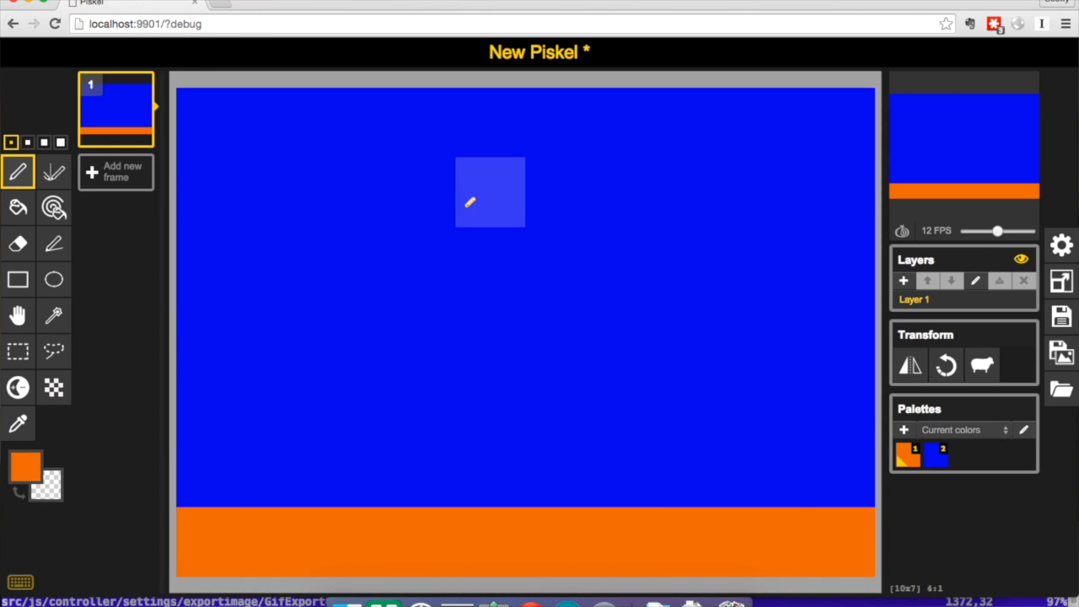
left_click(24, 466)
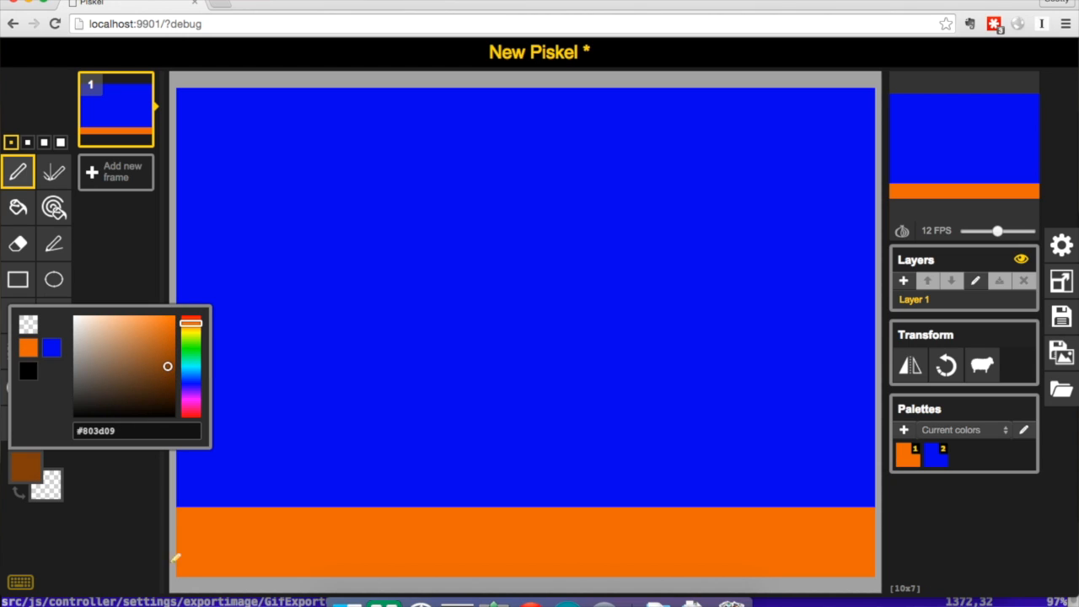
left_click(202, 544)
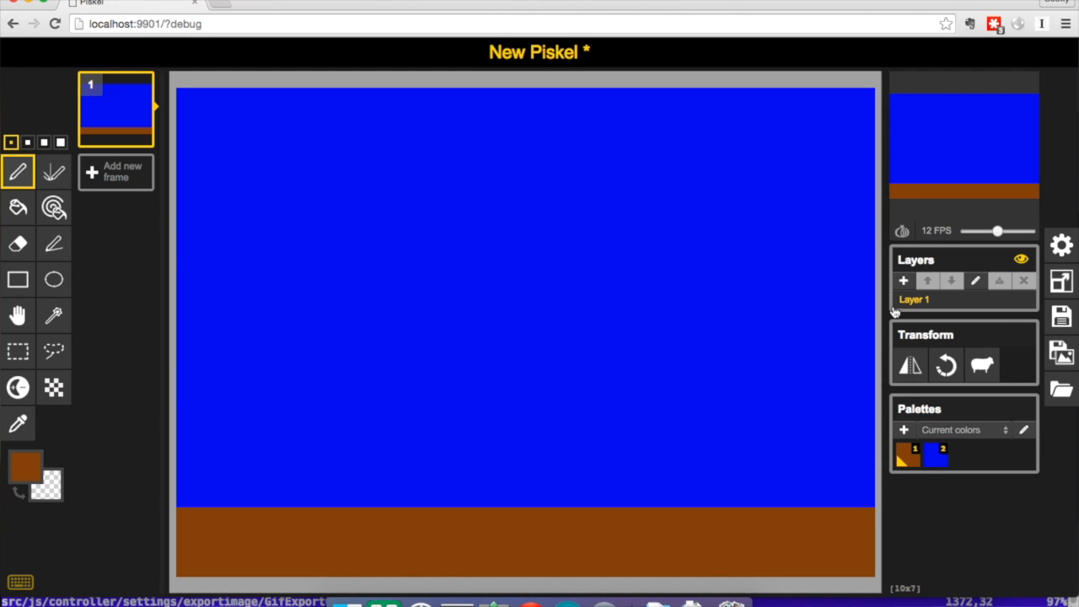
- Duplicate frame 1 and paint a yellow #ffd600 sun block just above the ground in frame 2
left_click(140, 143)
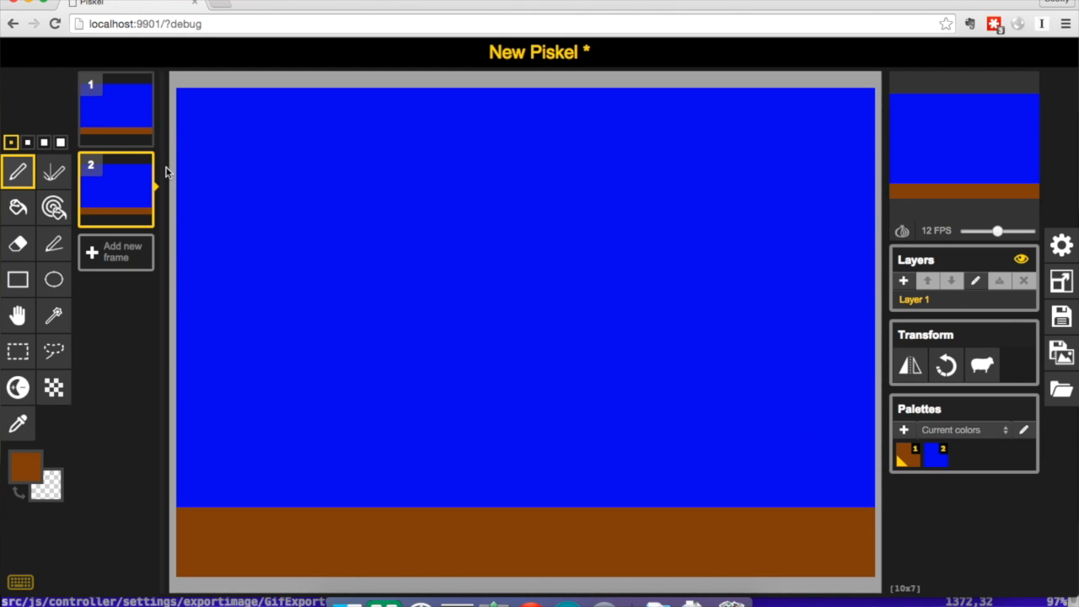
left_click(26, 466)
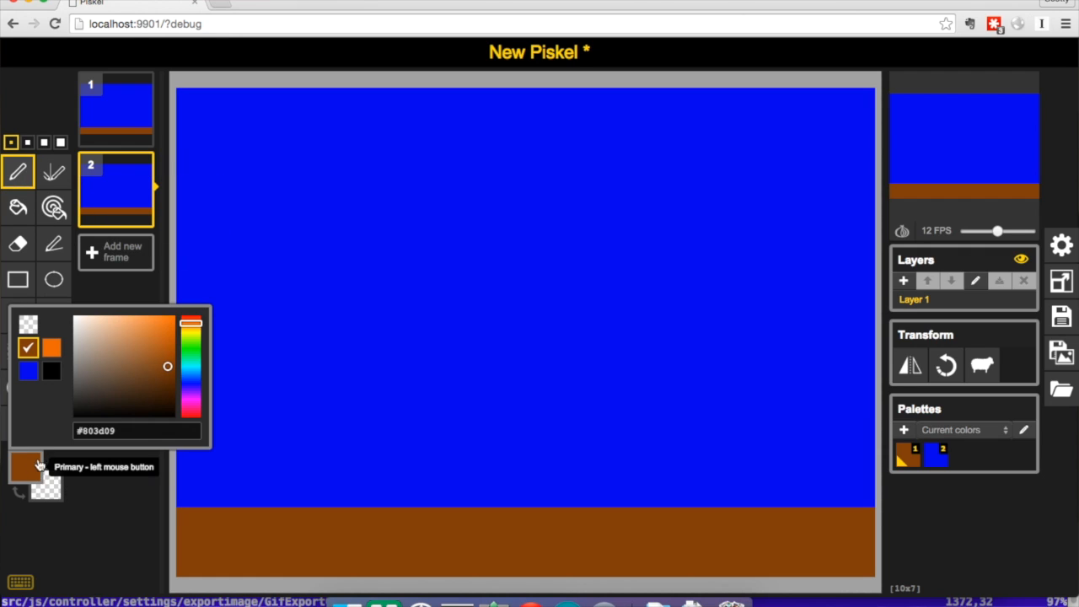
left_click_drag(191, 323, 192, 339)
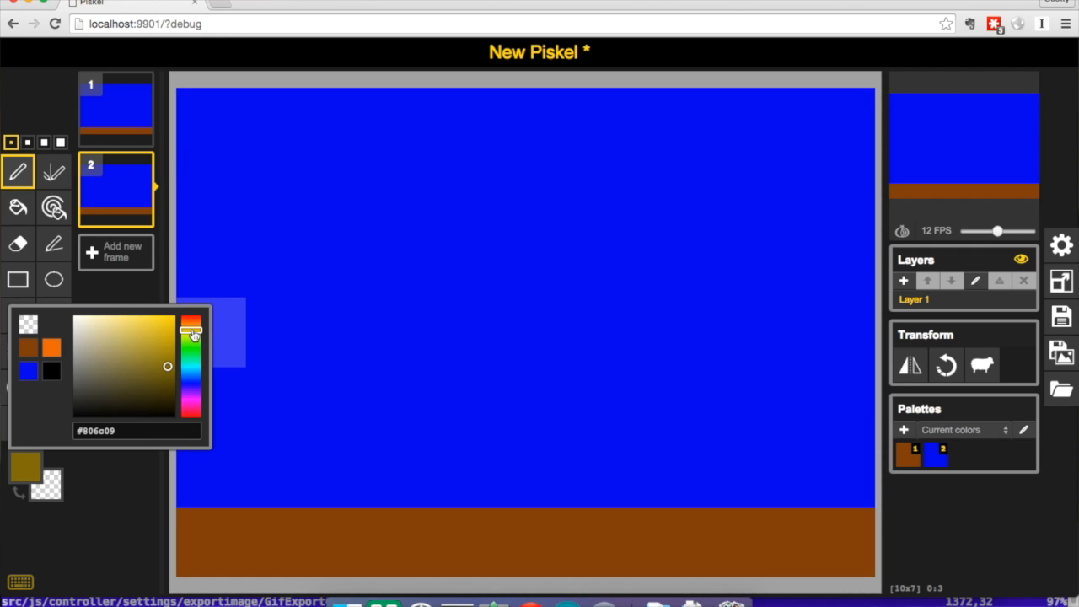
left_click(175, 319)
left_click(278, 472)
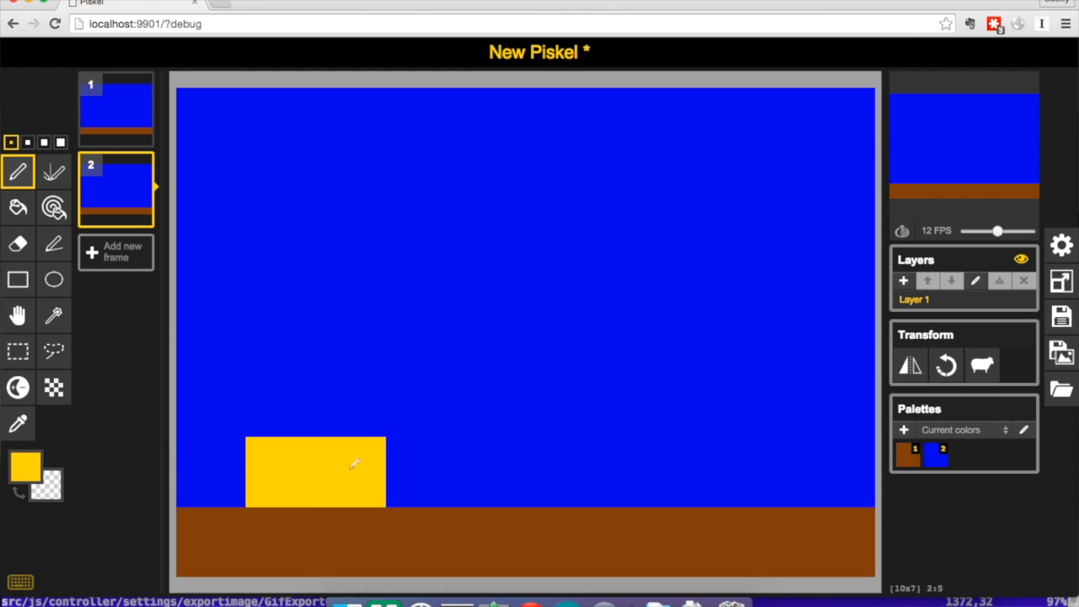
left_click(354, 472)
- Duplicate into frames 3 and 4, growing the sun one row taller, then return to frame 2
left_click(139, 223)
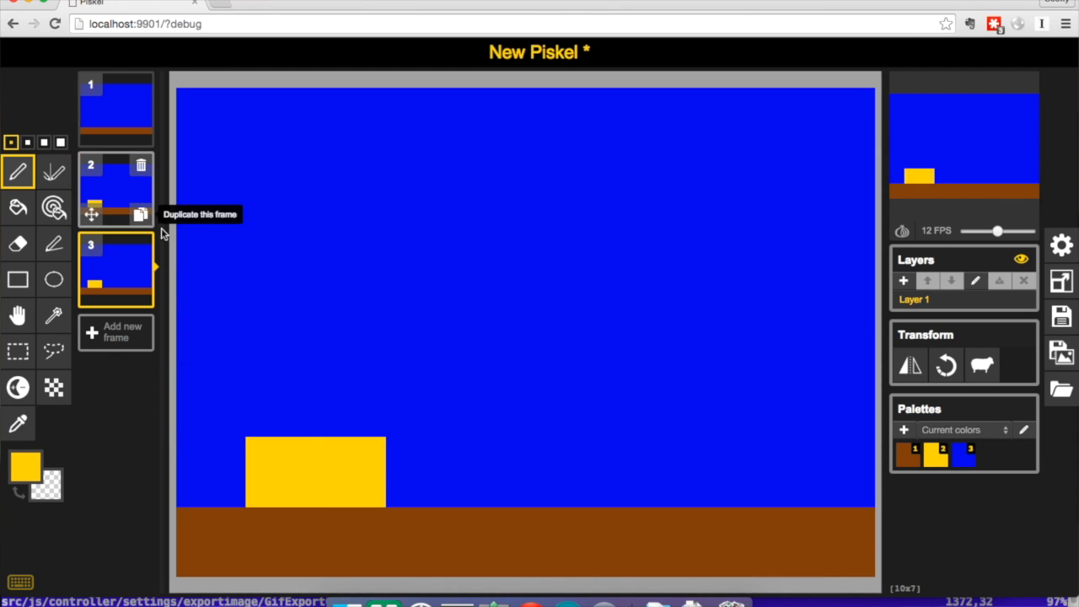
left_click(278, 403)
left_click(354, 403)
left_click(140, 293)
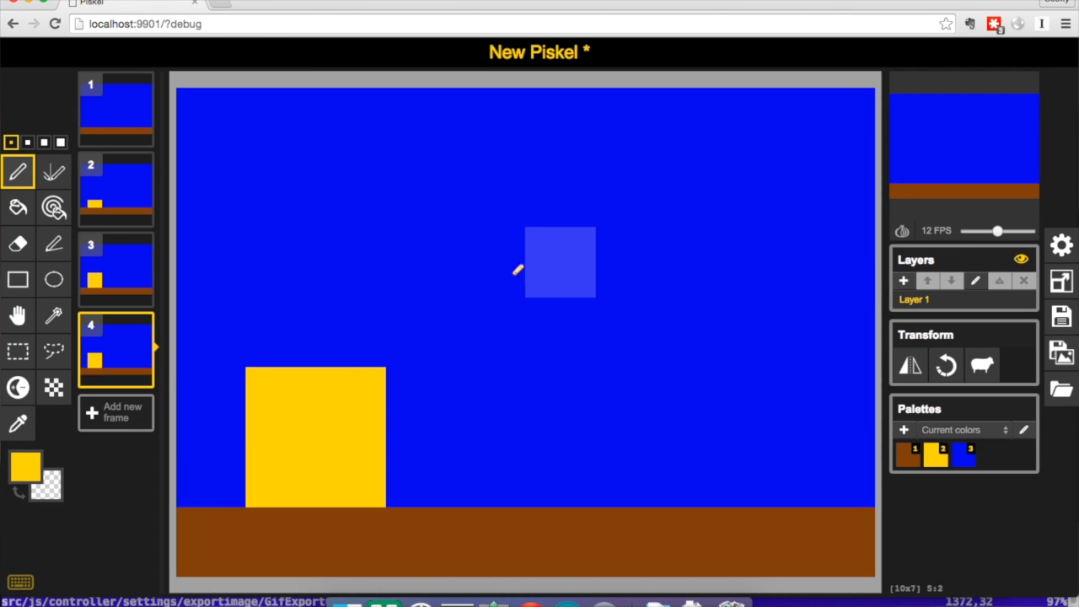
left_click(116, 187)
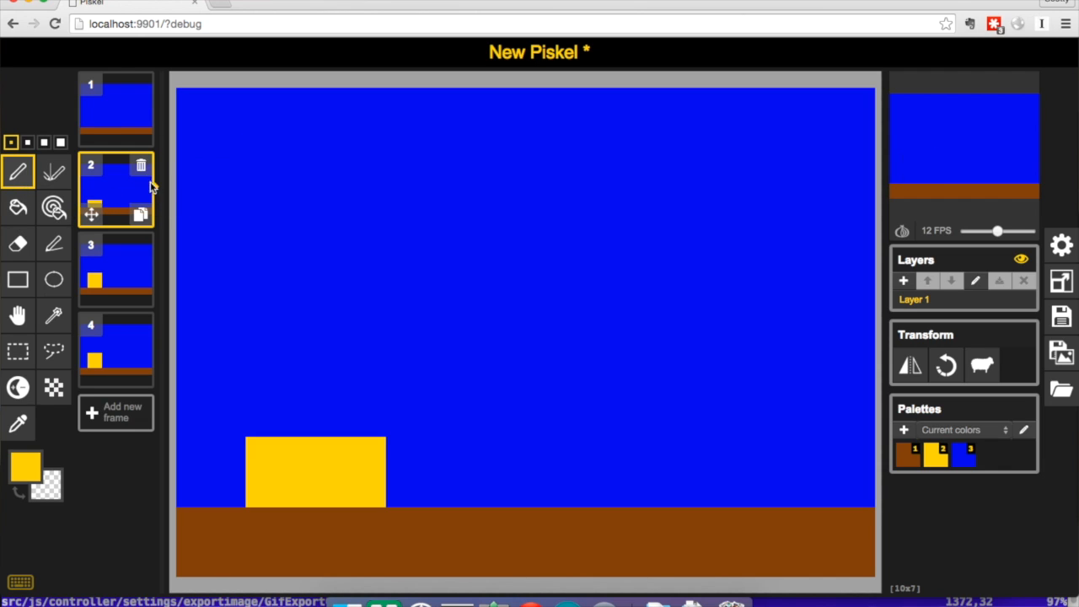
- Delete frames 2–4, rename the layer to 'Background', and add a new layer above it
left_click(145, 170)
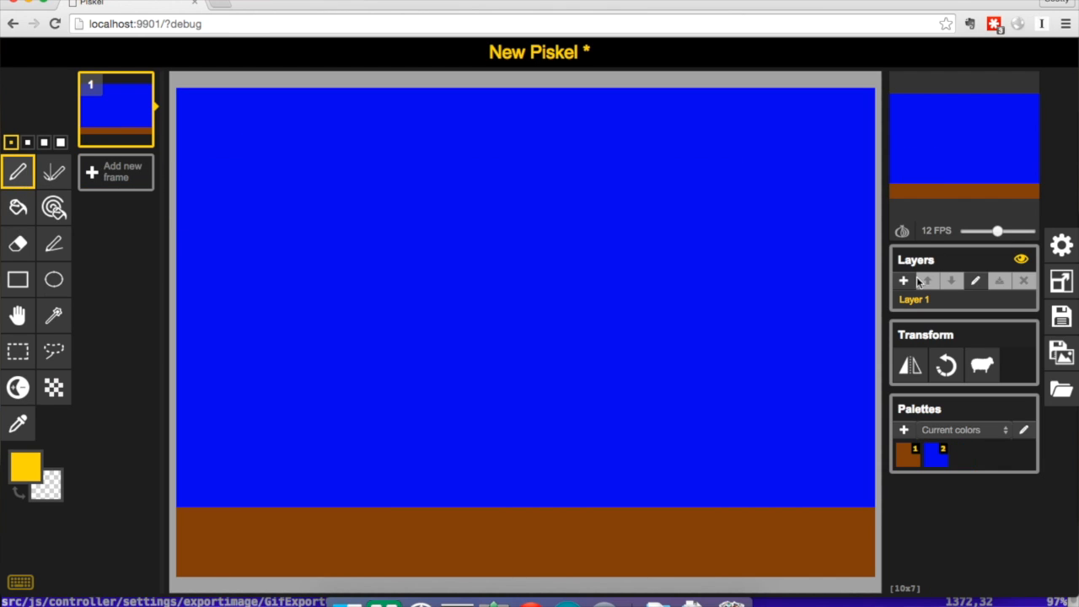
left_click(976, 281)
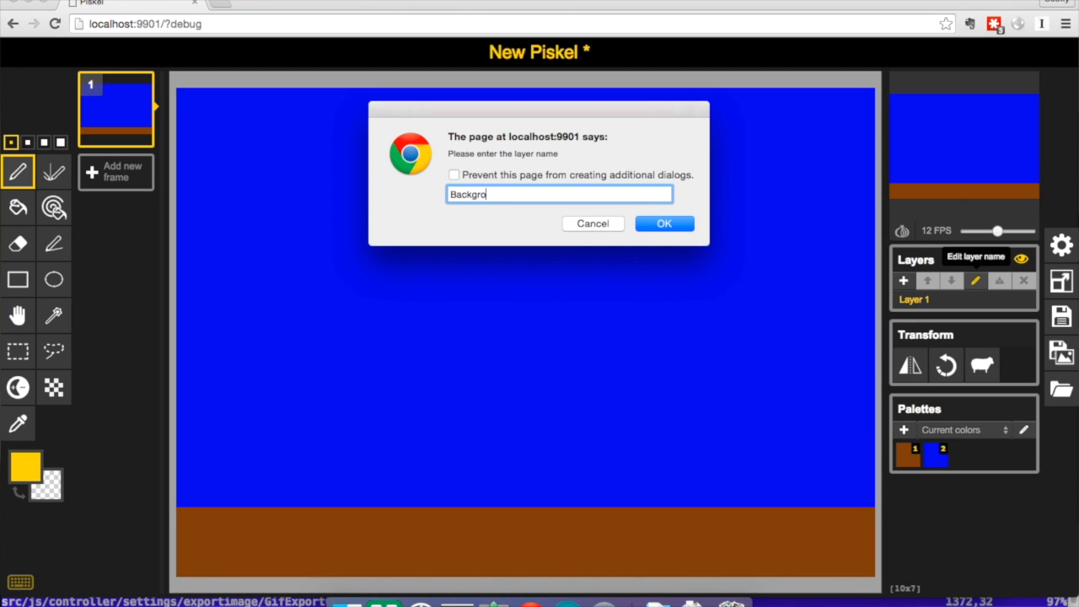
key("Escape")
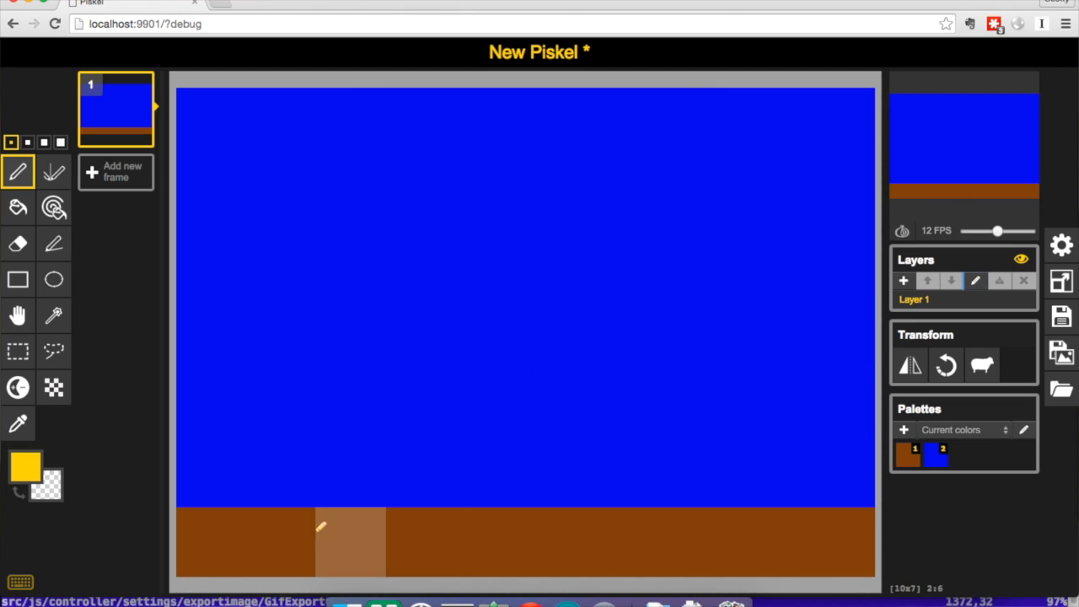
left_click(977, 283)
type("Backgroun")
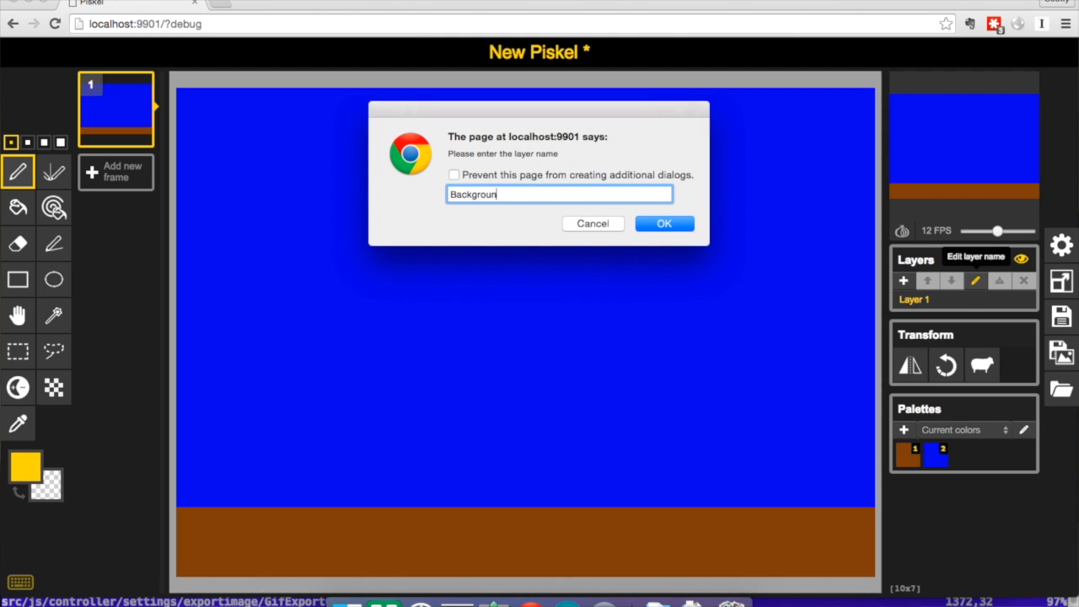
key("Return")
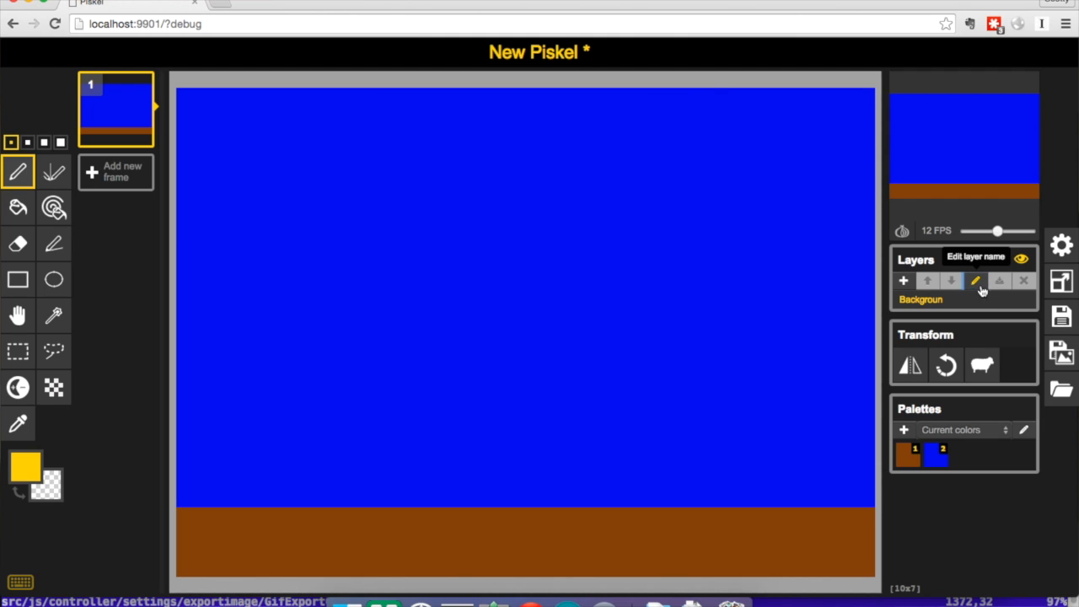
left_click(978, 285)
type("d")
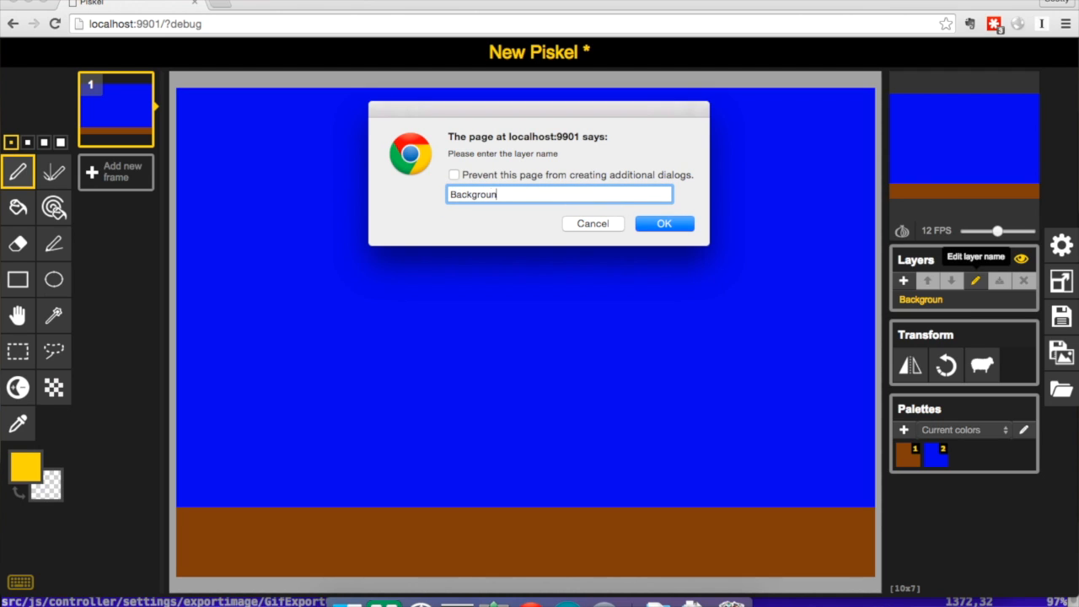
key("Return")
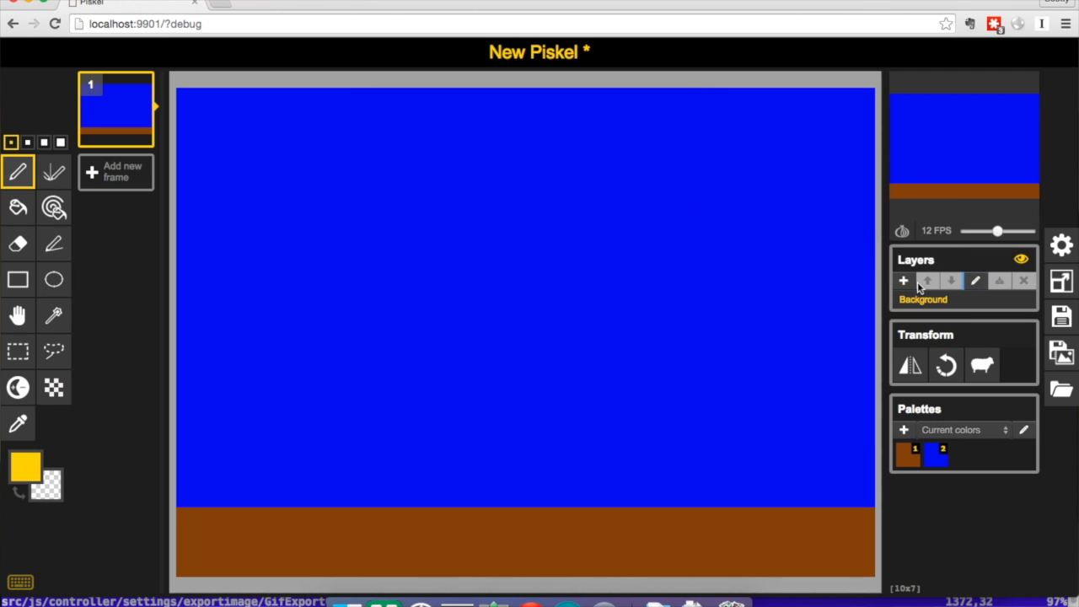
left_click(903, 281)
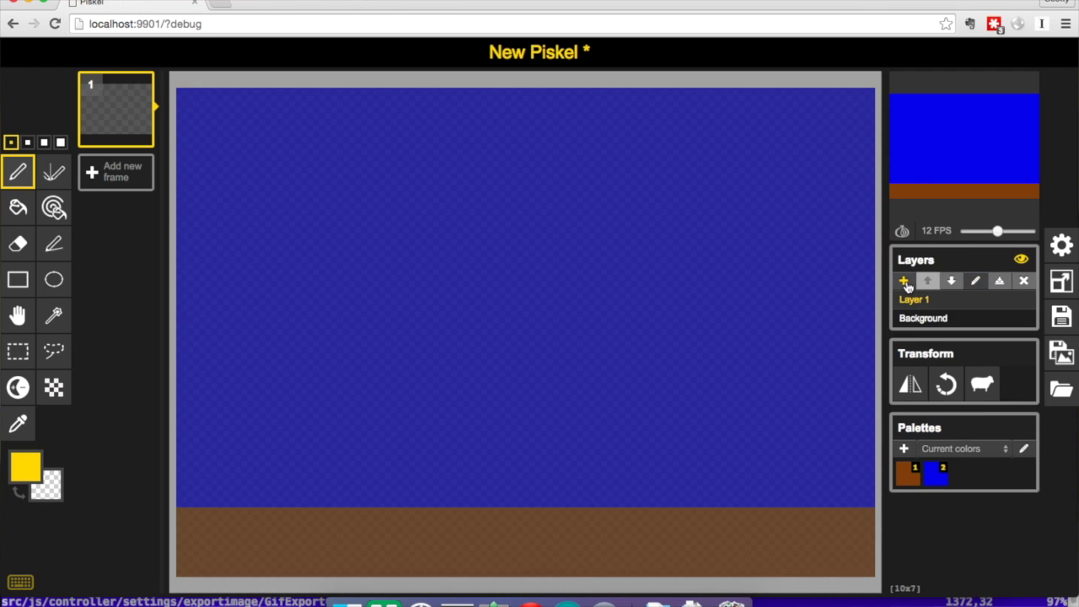
- Rename the new layer 'Sun', add frame 2 with a yellow sun above the ground, and duplicate it
left_click(978, 282)
key("Return")
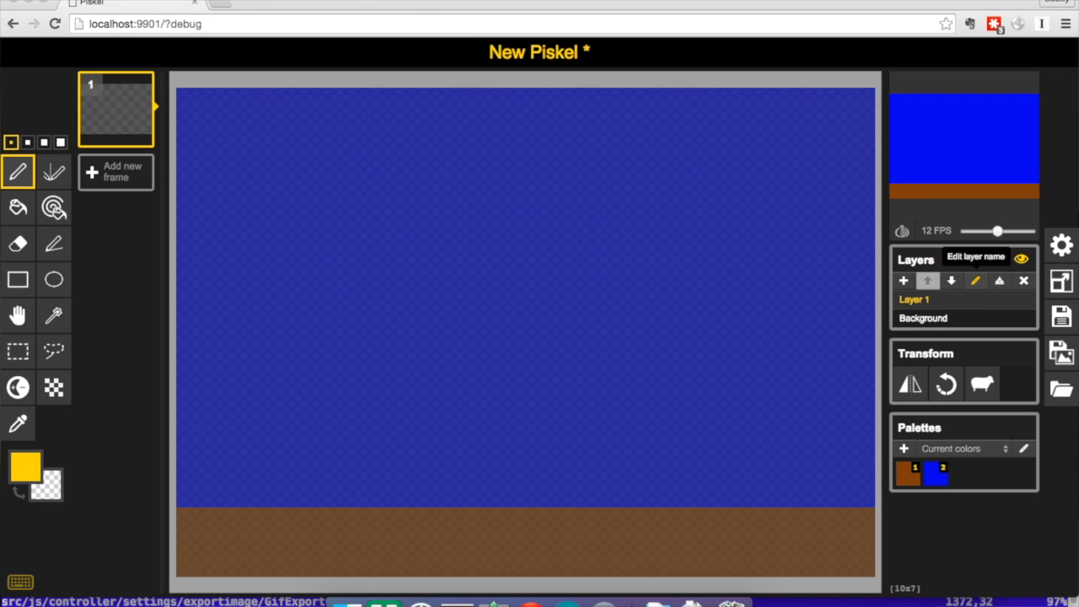
left_click(135, 134)
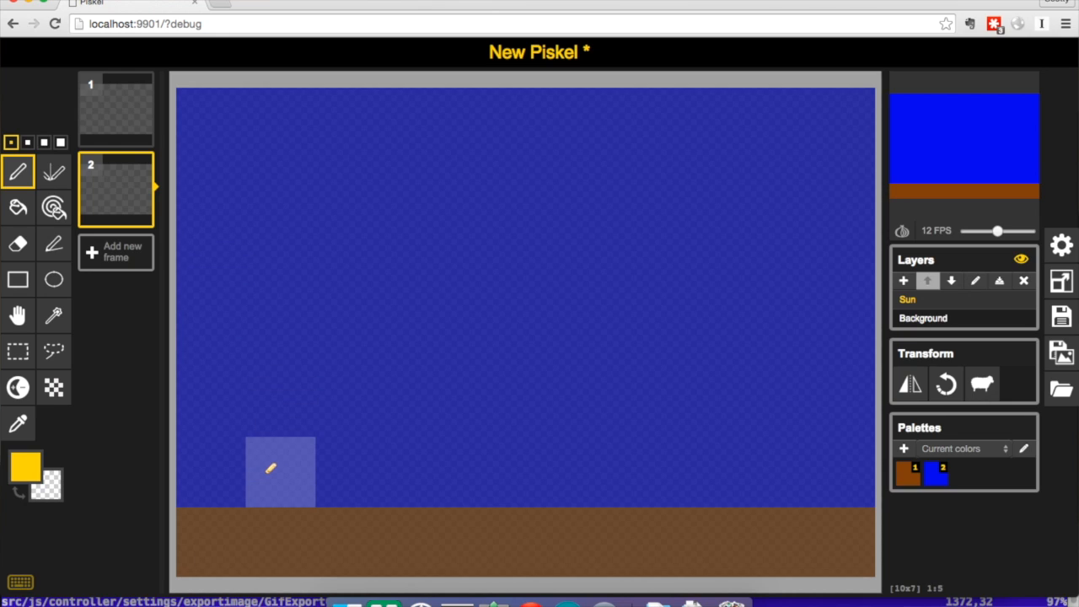
left_click_drag(270, 469, 345, 474)
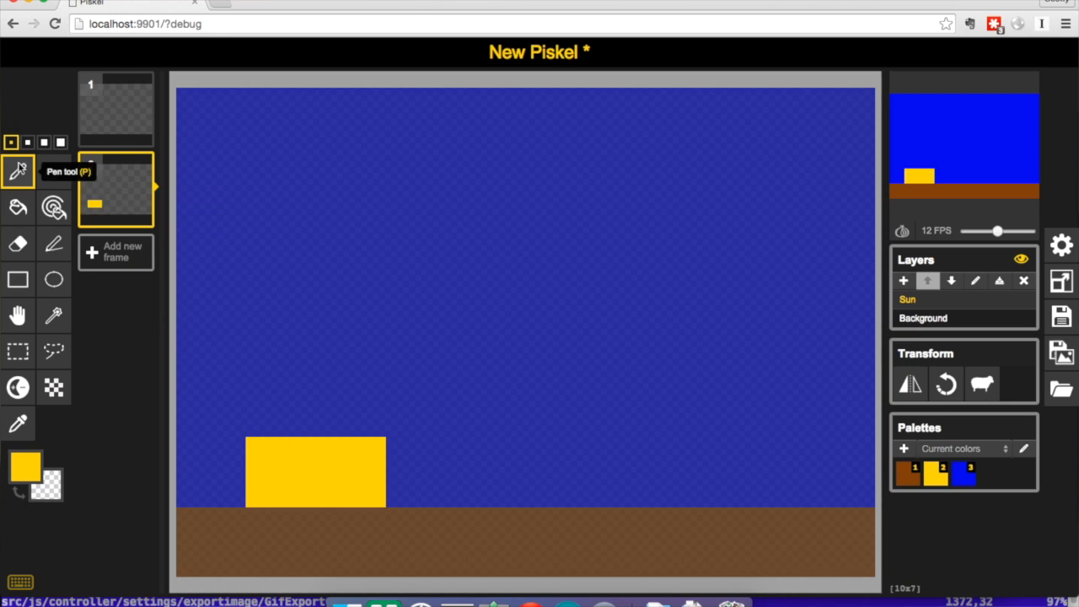
mouse_move(117, 190)
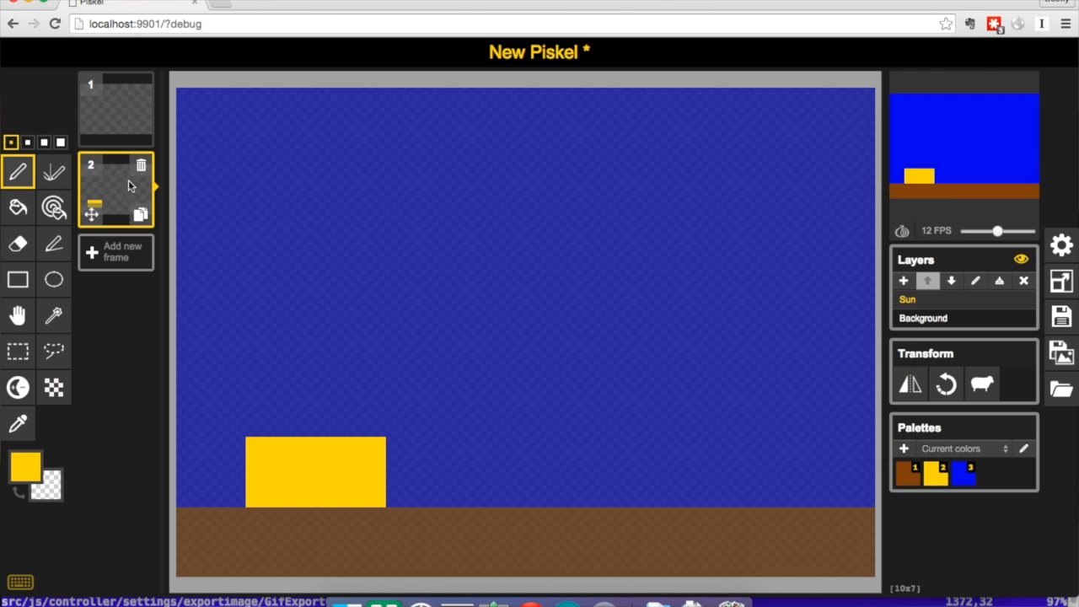
left_click(139, 215)
left_click_drag(278, 399, 421, 401)
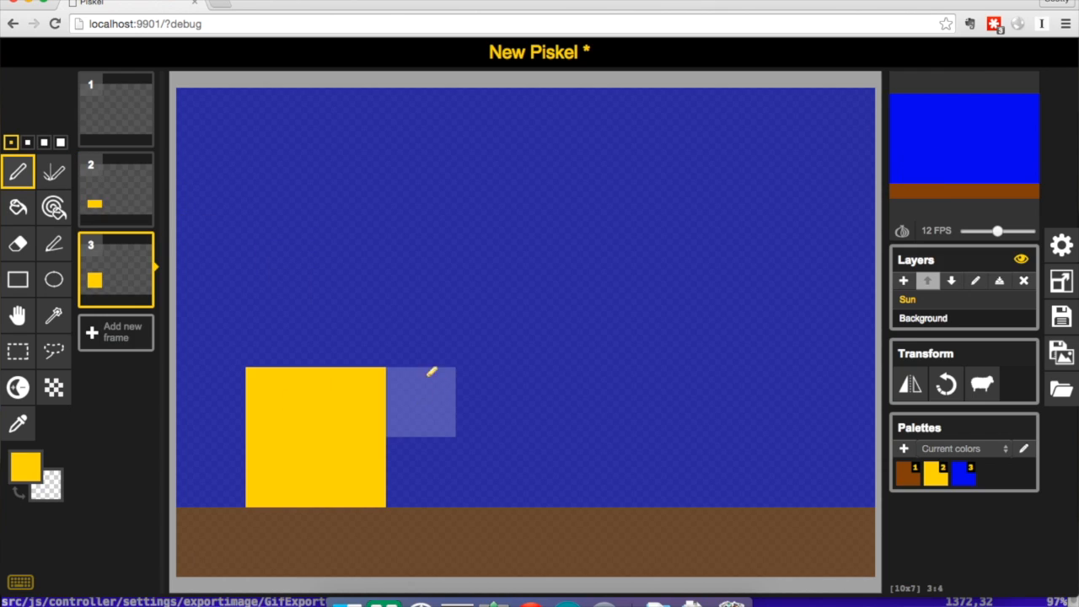
key("ctrl+z")
- Duplicate further frames, moving the sun higher up the sky with the Move tool
left_click(141, 293)
key("m")
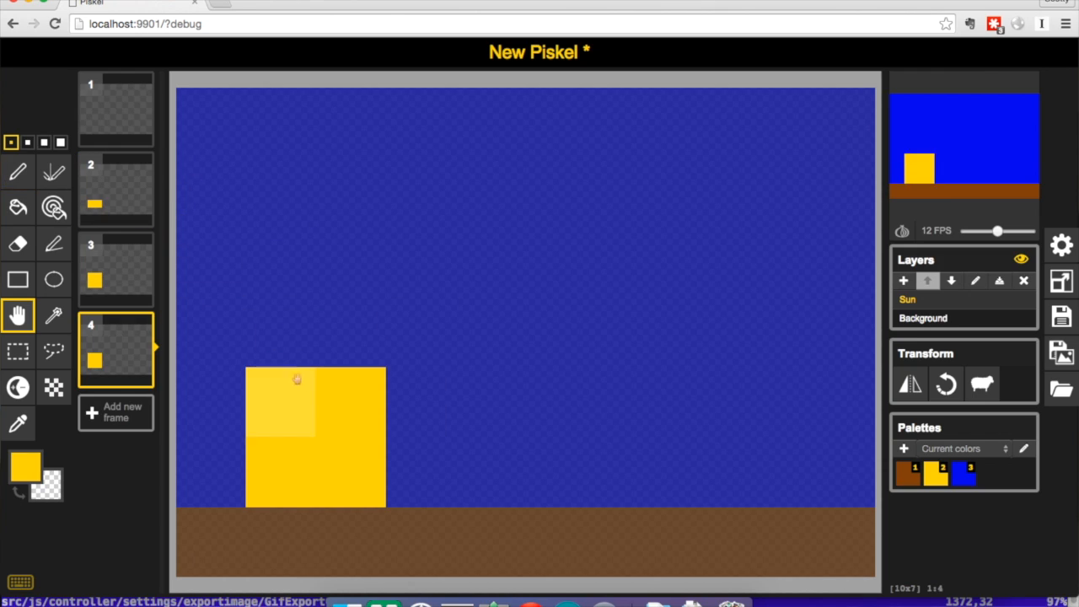
mouse_move(333, 425)
left_mouse_down()
mouse_move(333, 356)
mouse_move(294, 350)
left_mouse_up()
left_click(140, 370)
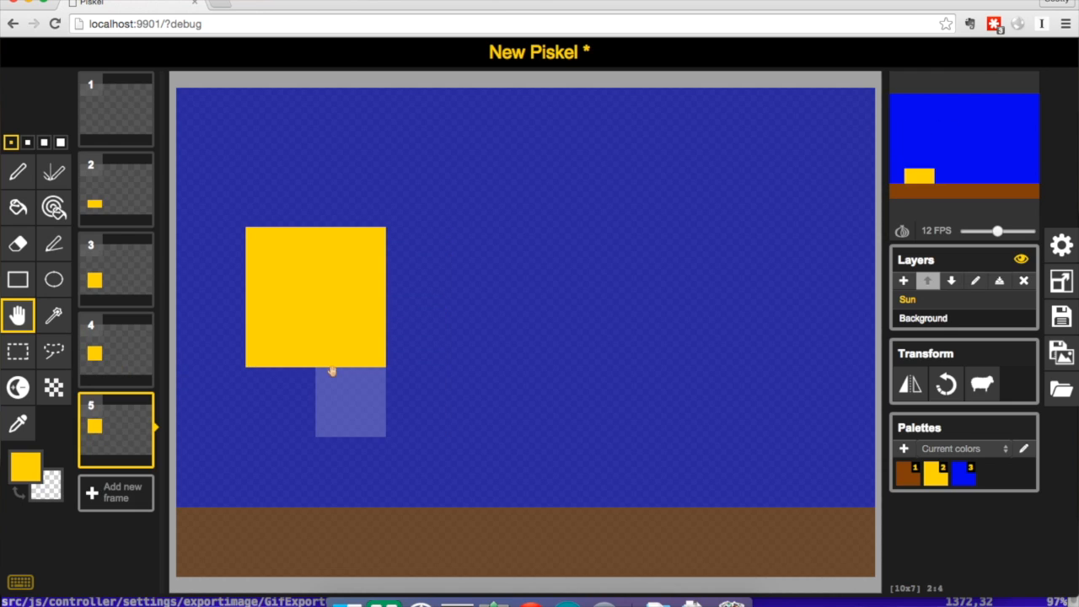
- Raise the sun to its peak, then duplicate frames lowering it, deleting the extra frame 8
left_click(140, 451)
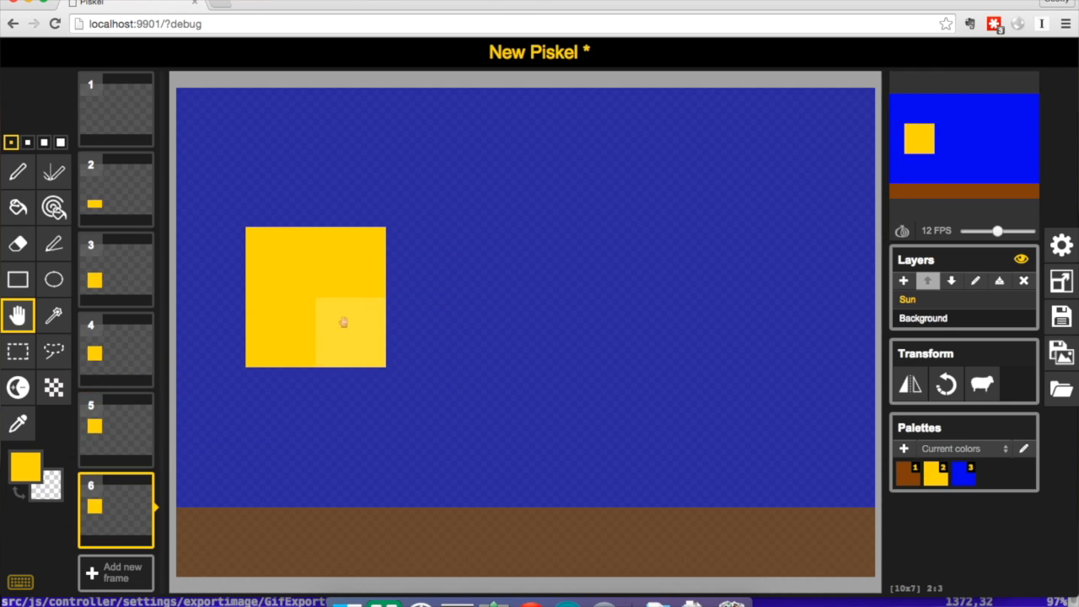
left_click_drag(341, 321, 330, 281)
mouse_move(140, 534)
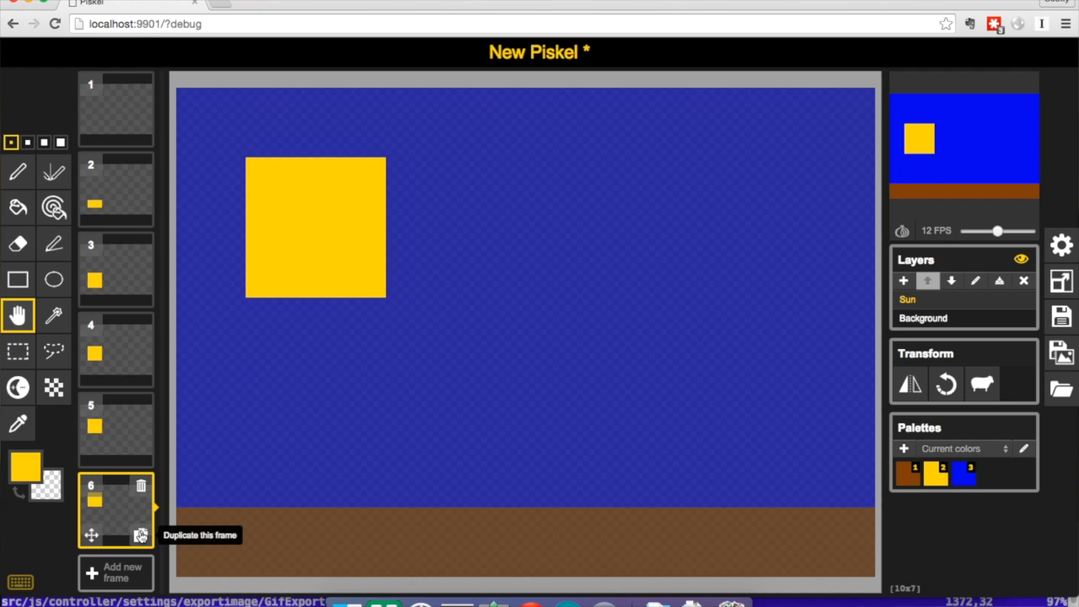
mouse_move(115, 510)
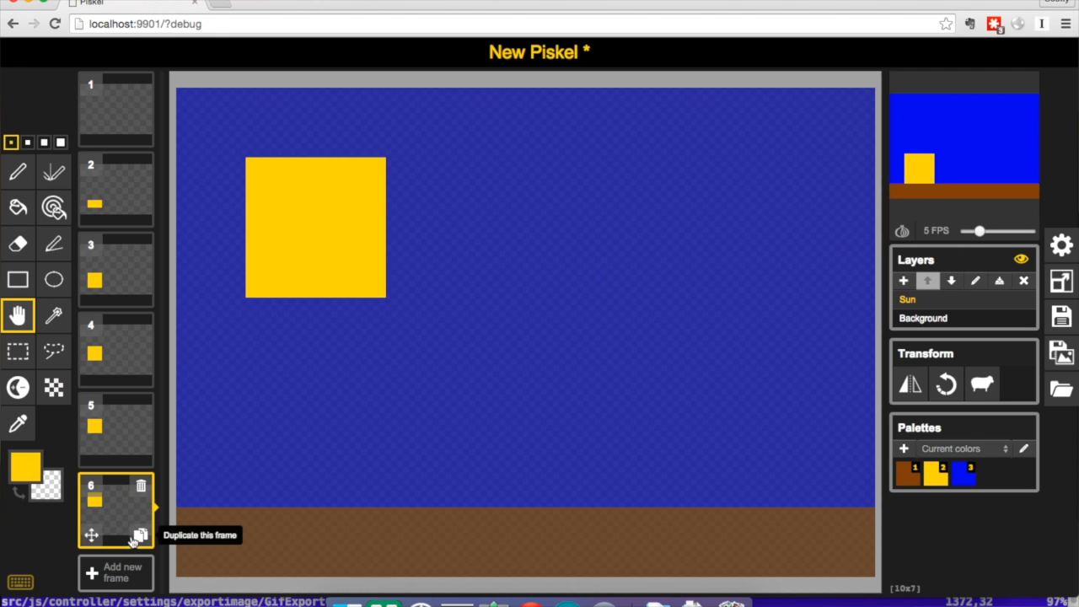
left_click(141, 532)
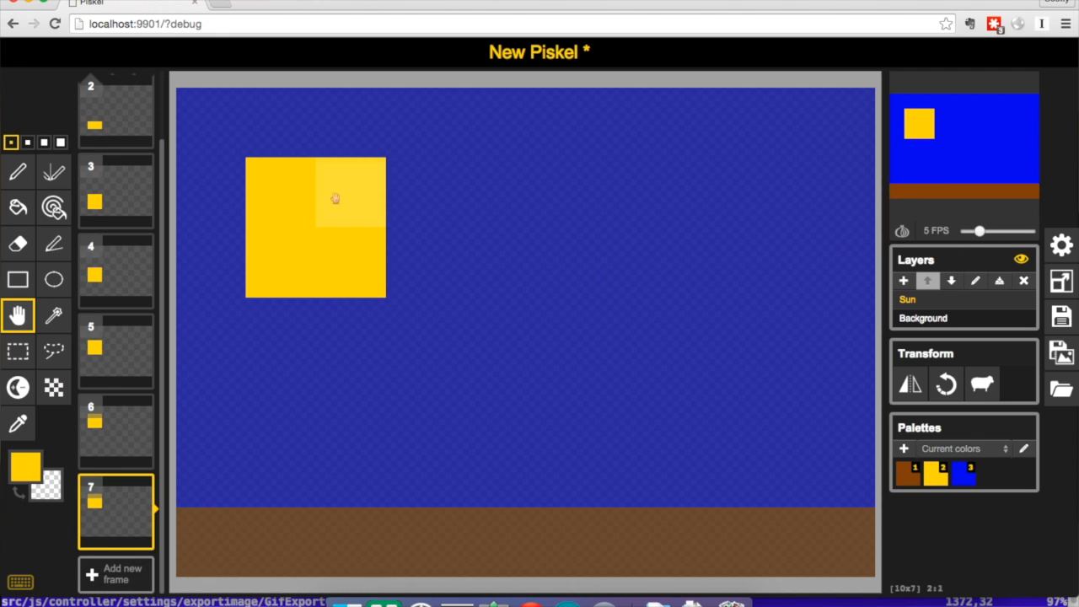
left_click_drag(334, 217, 334, 286)
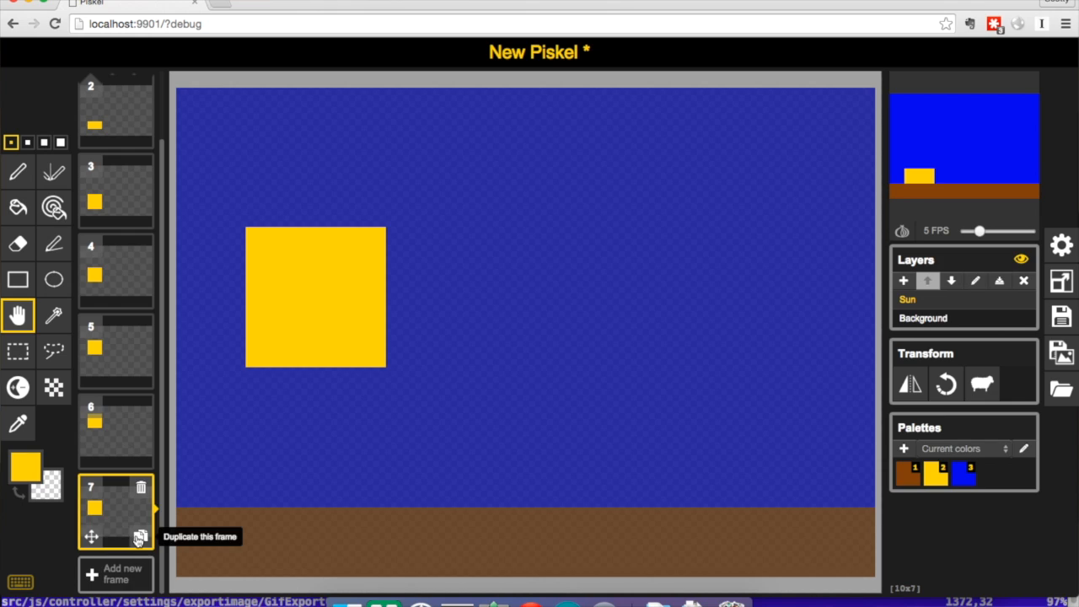
left_click(141, 533)
left_click_drag(298, 335, 298, 406)
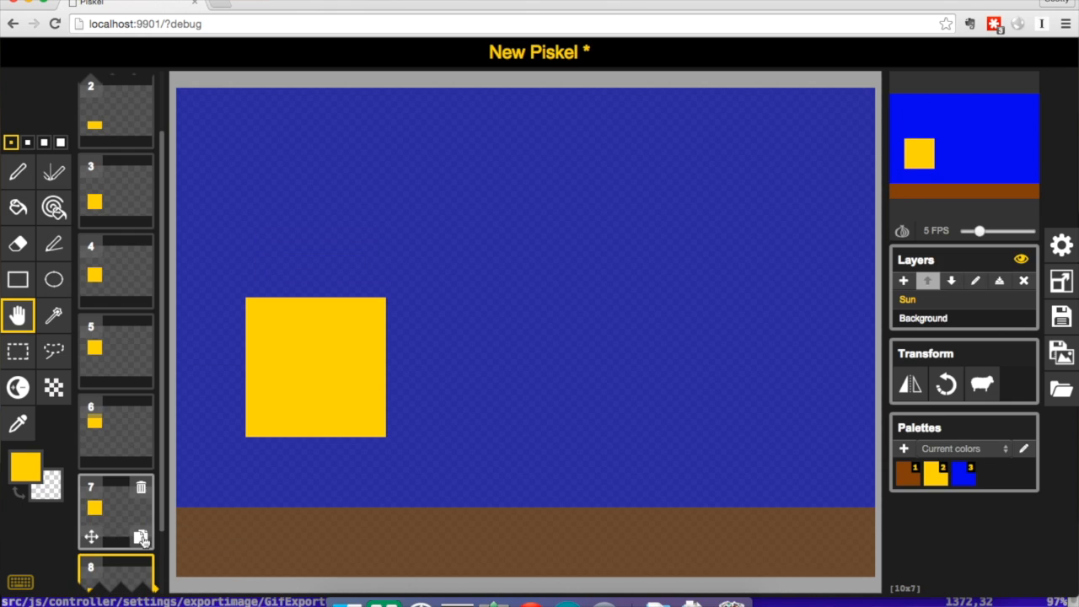
key("ctrl+z")
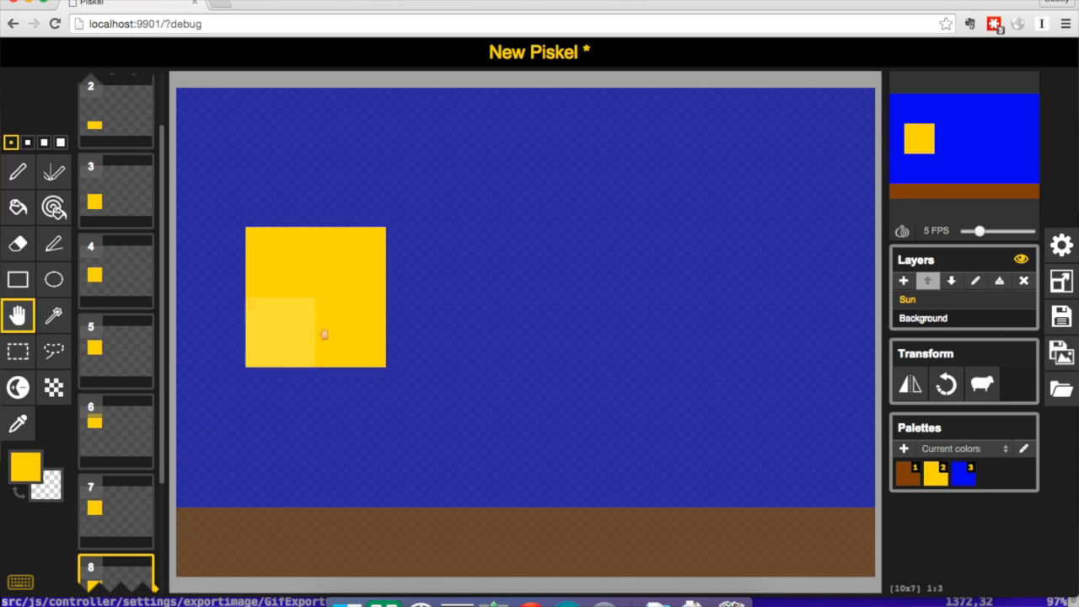
scroll(95, 413, "down", 2)
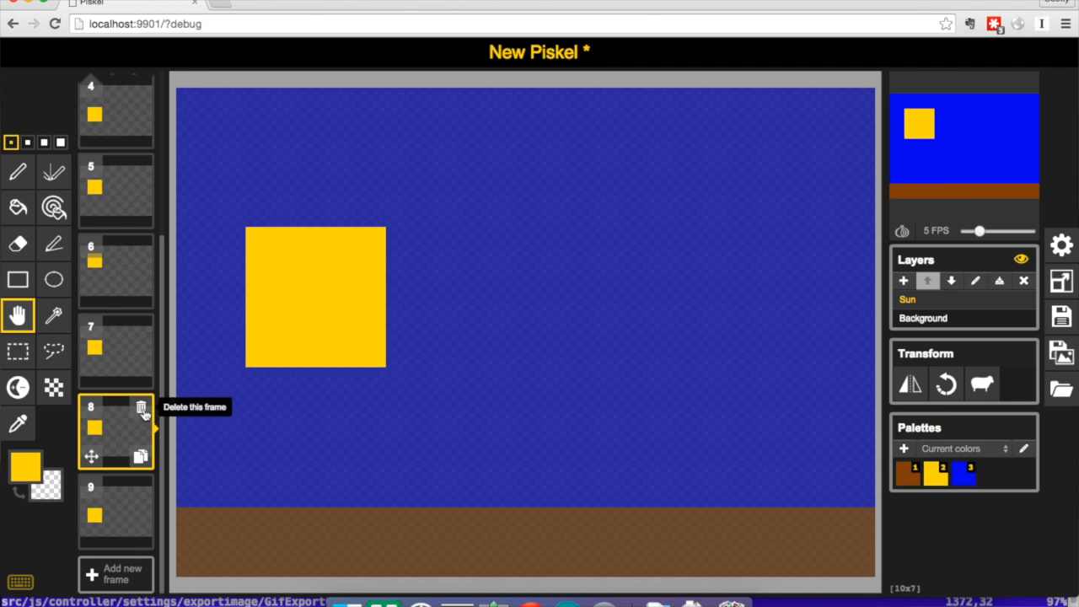
left_click(142, 409)
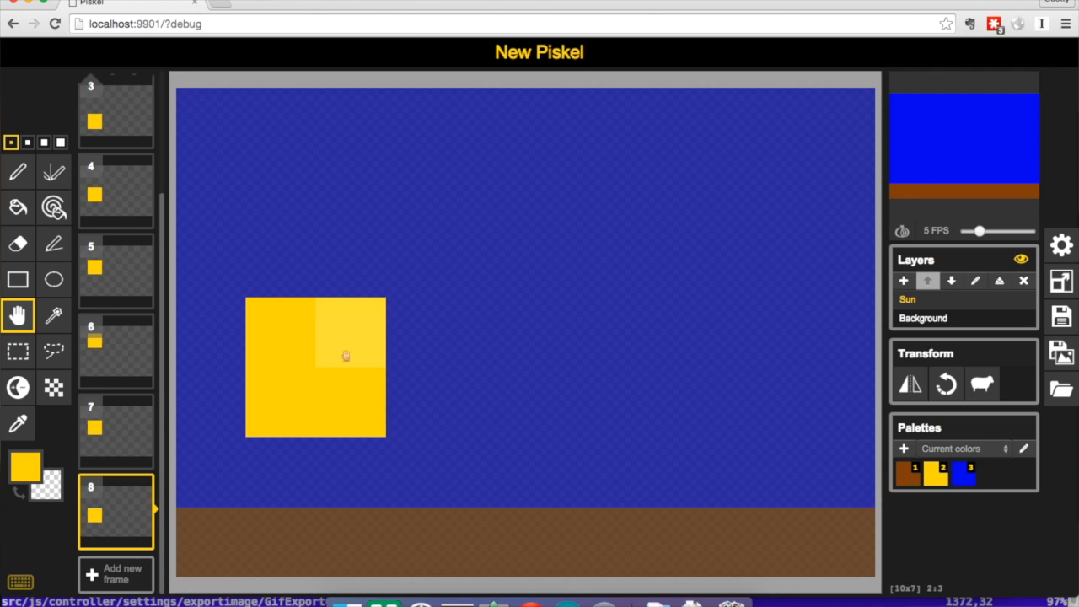
- Duplicate frame 8 to bring the sun down onto the ground, then duplicate frame 9
left_click(138, 522)
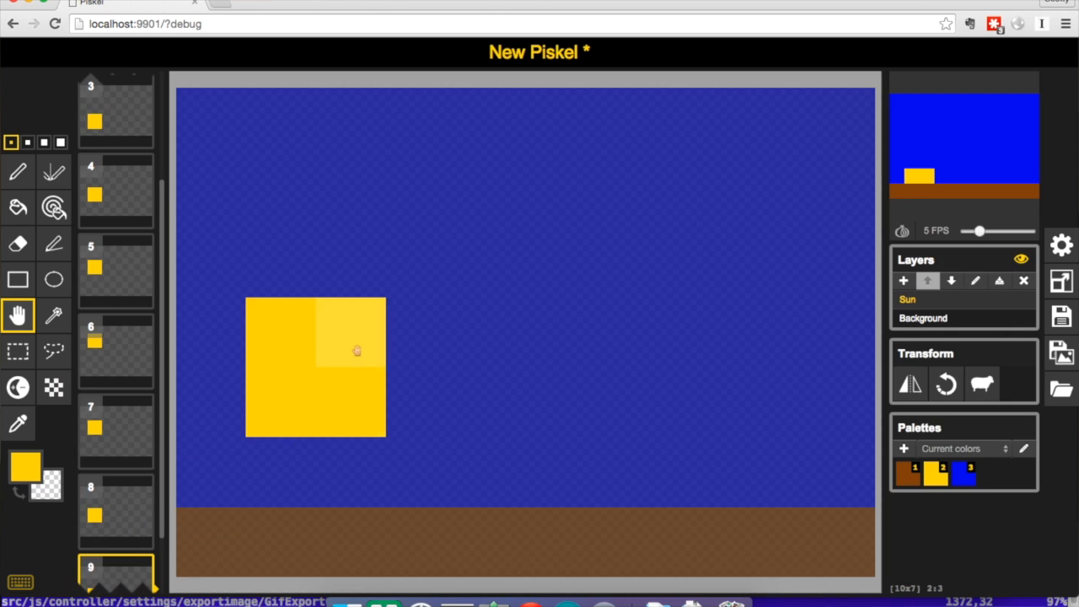
left_click_drag(325, 366, 287, 434)
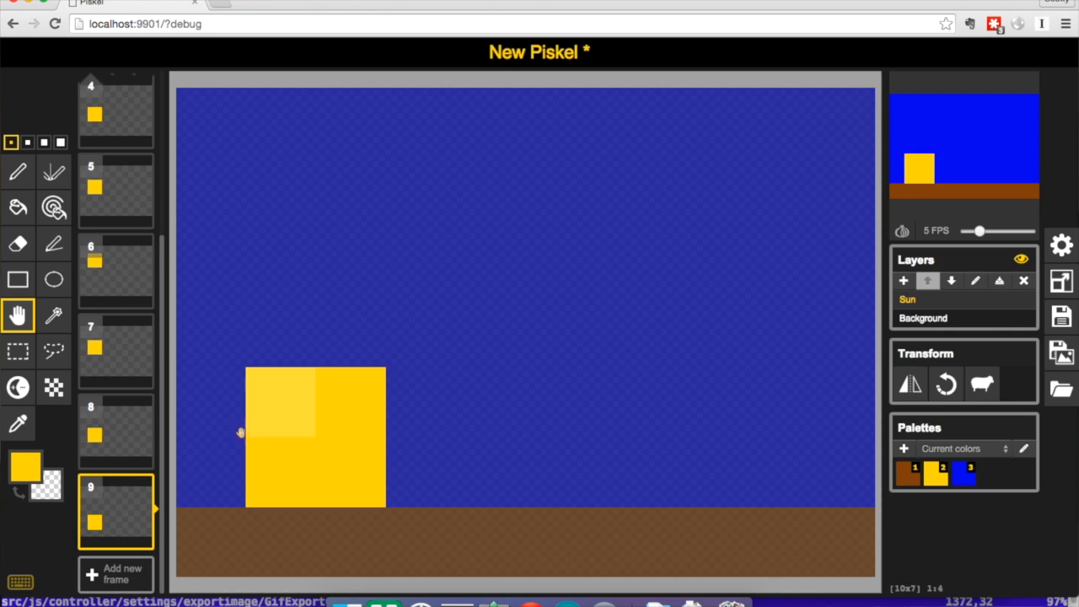
left_click(138, 523)
- Sink the sun into the ground in frame 10, then duplicate to frame 11 and erase the sun entirely
left_click_drag(304, 396, 304, 460)
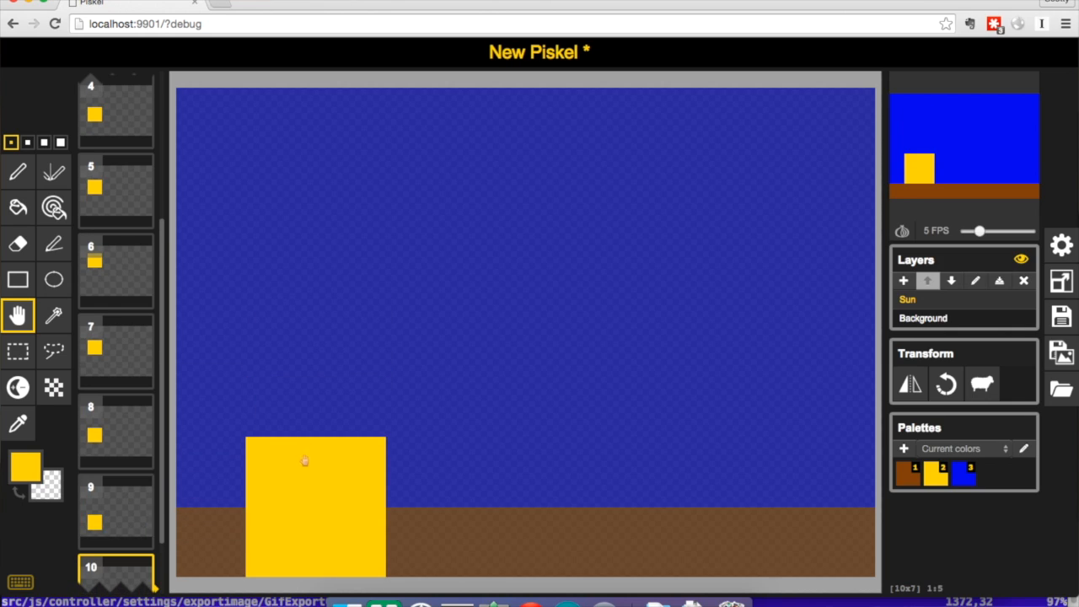
left_click(19, 244)
left_click_drag(270, 540, 363, 556)
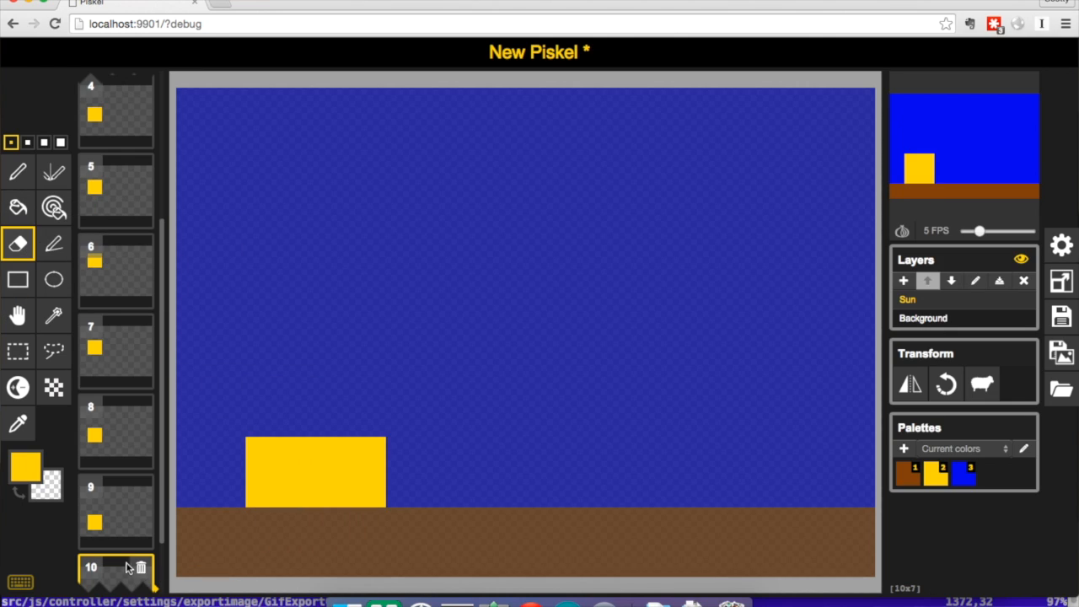
scroll(128, 567, "down", 3)
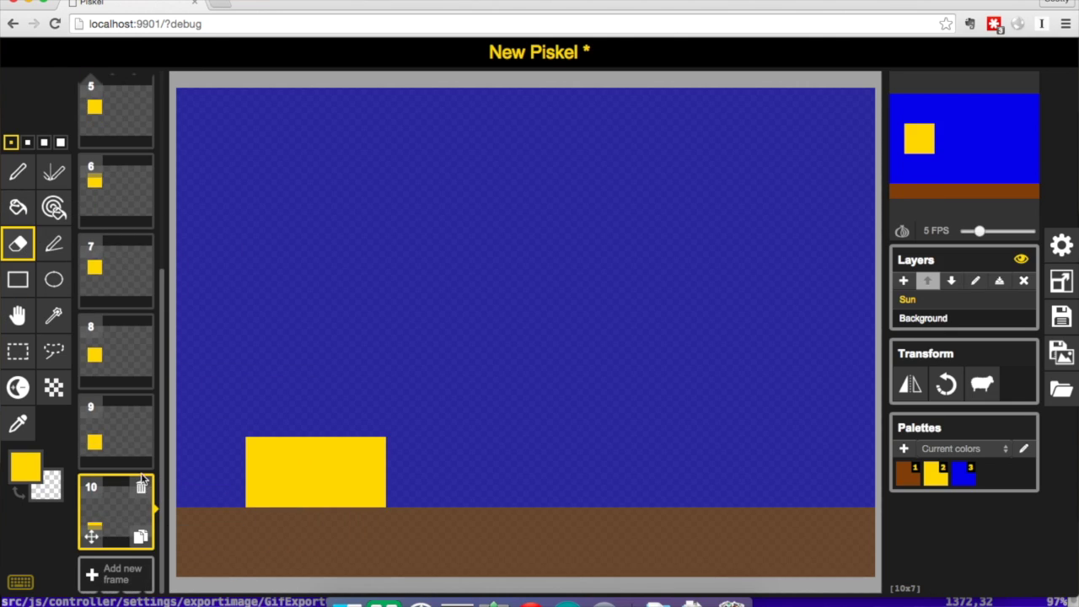
left_click(141, 537)
scroll(269, 362, "down", 5)
scroll(330, 425, "up", 3)
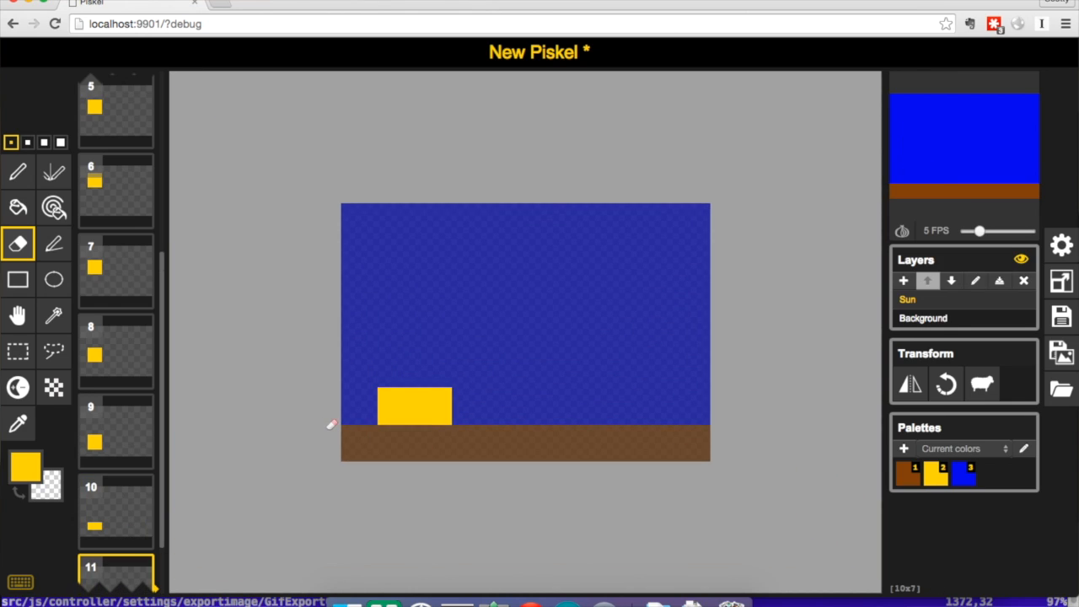
scroll(330, 425, "up", 2)
scroll(331, 425, "up", 2)
scroll(331, 426, "up", 1)
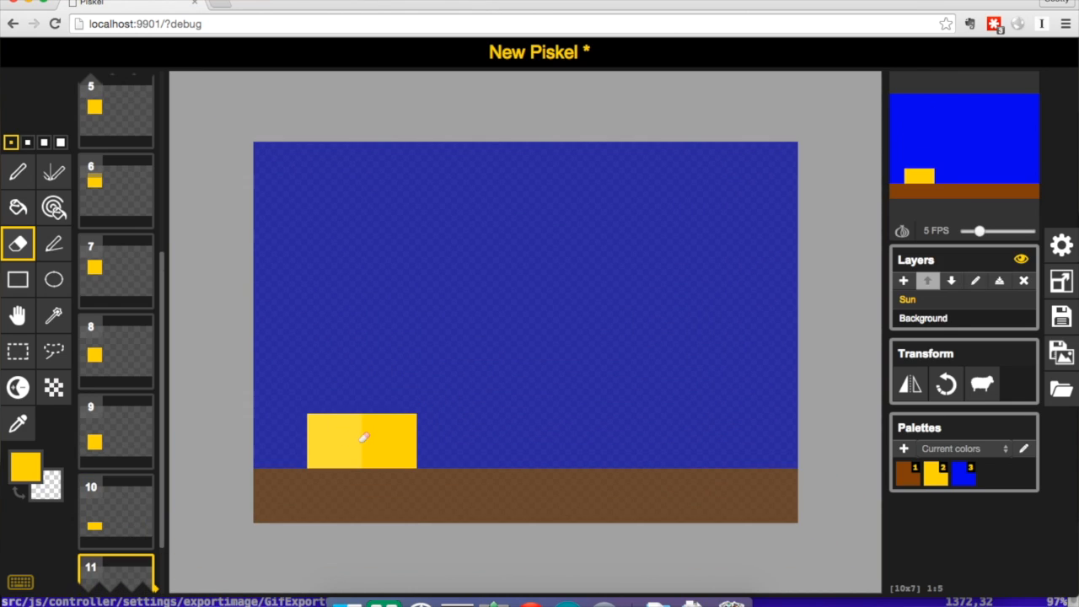
left_click_drag(362, 435, 396, 439)
scroll(115, 506, "down", 3)
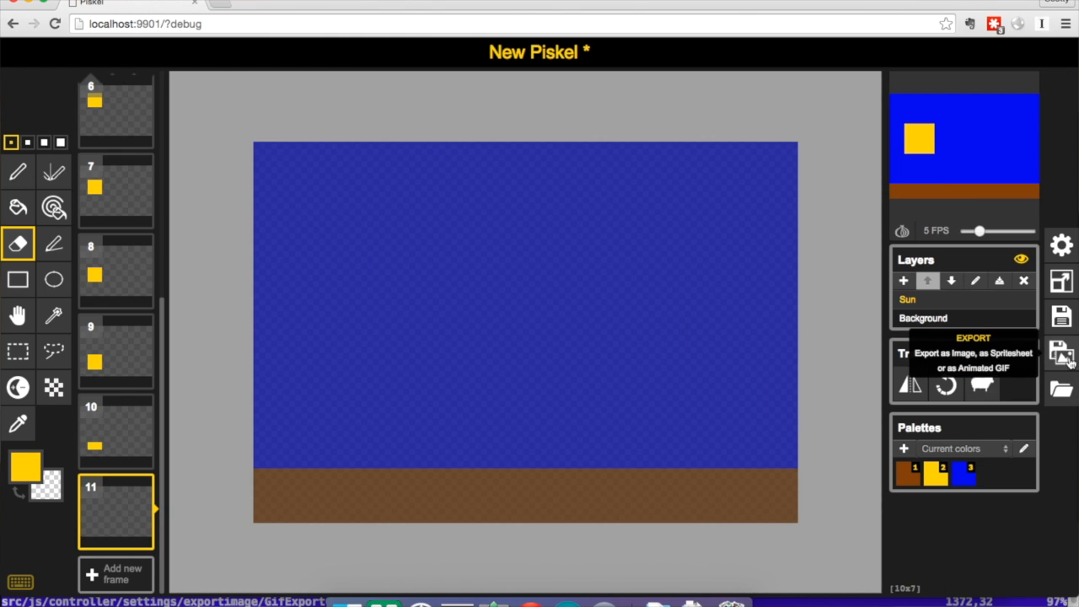
- Save the sprite as 'Test' and download the animation as header file Test (6).ino
left_click(1061, 316)
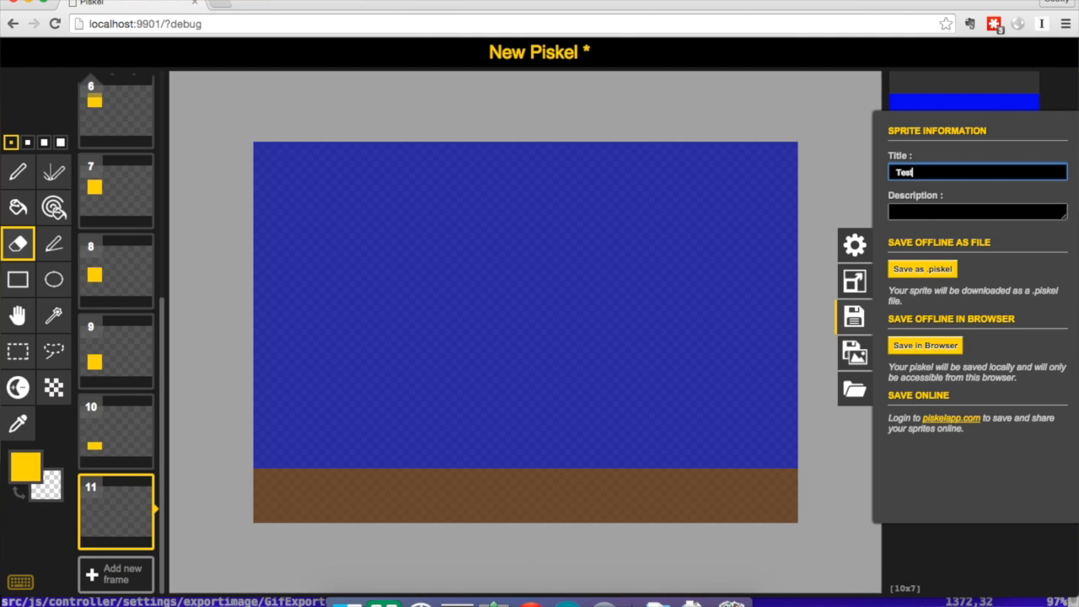
key("ctrl+s")
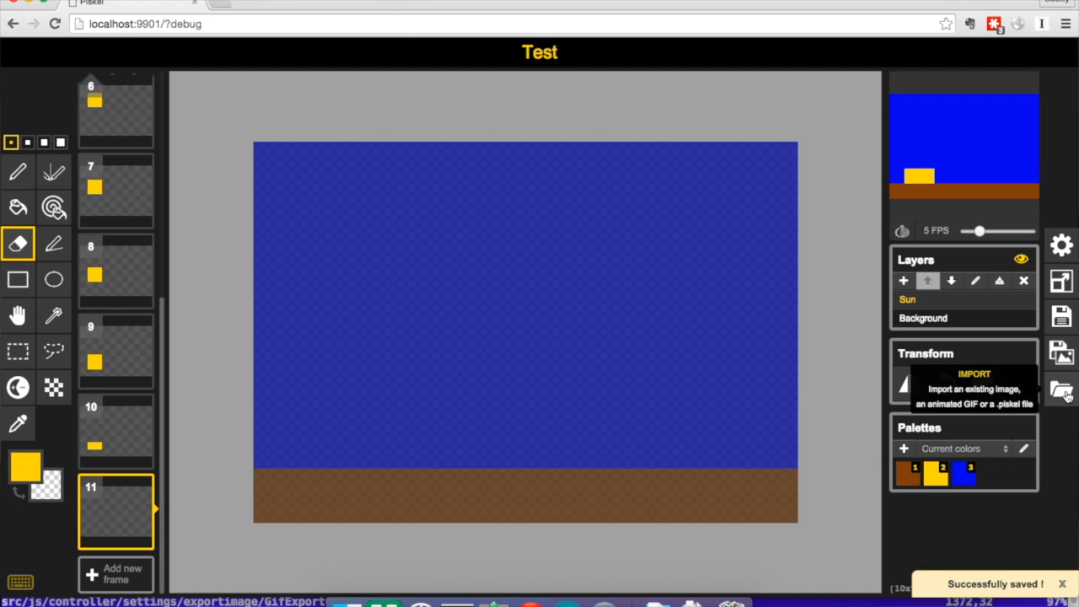
left_click(1061, 352)
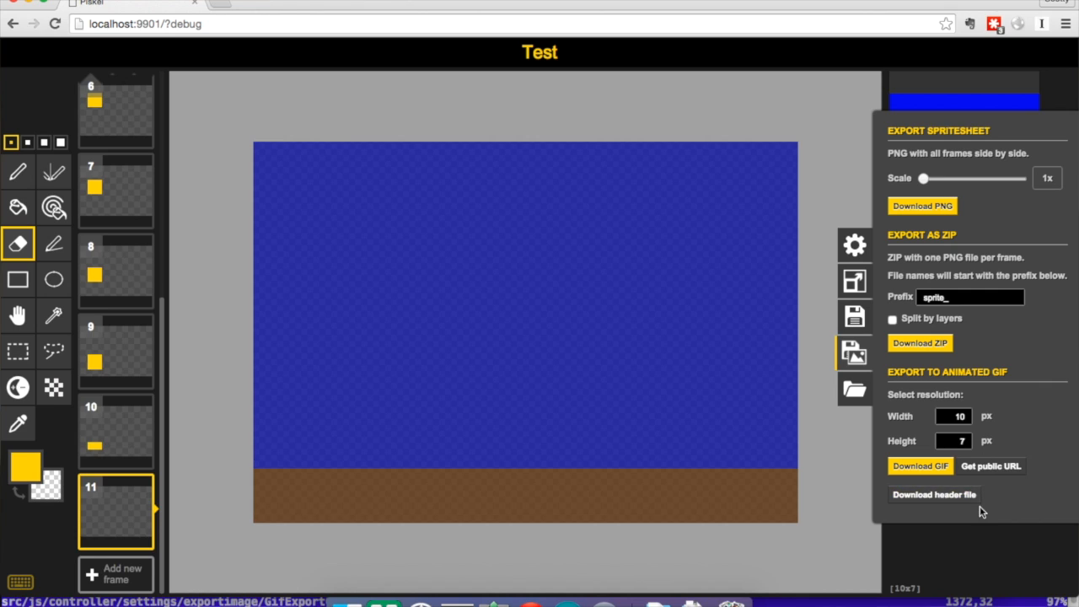
left_click(930, 497)
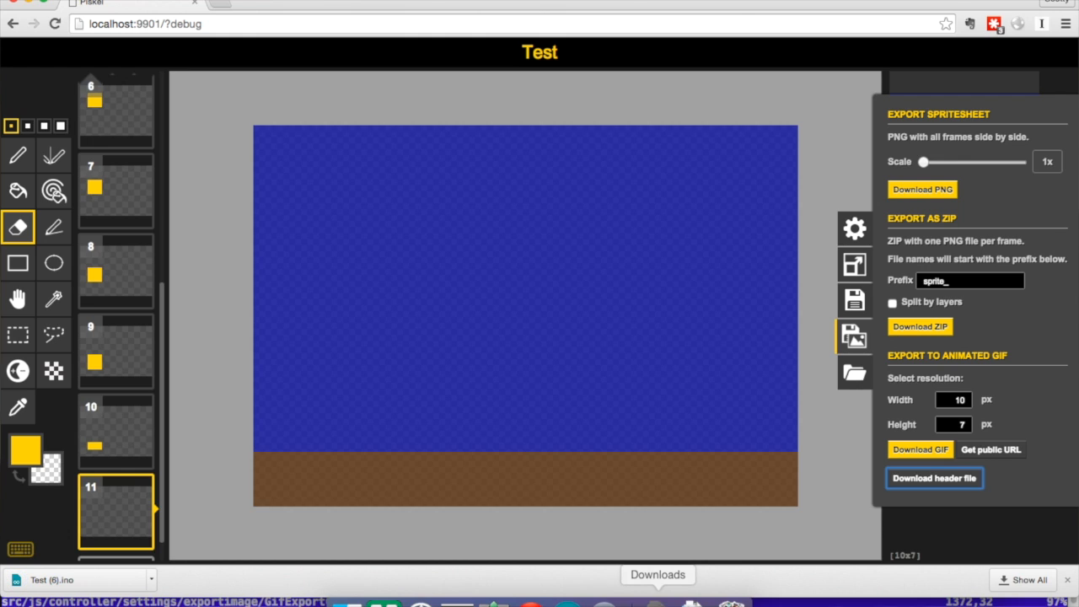
left_click(658, 600)
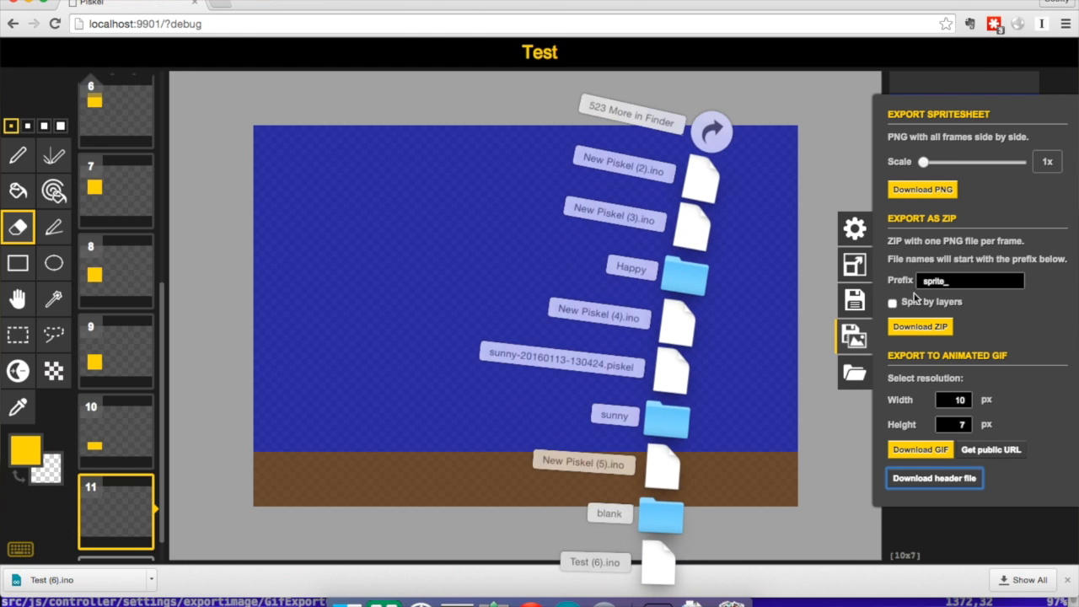
- Replace the title 'Test' with 'HappySun' and download the header file again
left_click(853, 229)
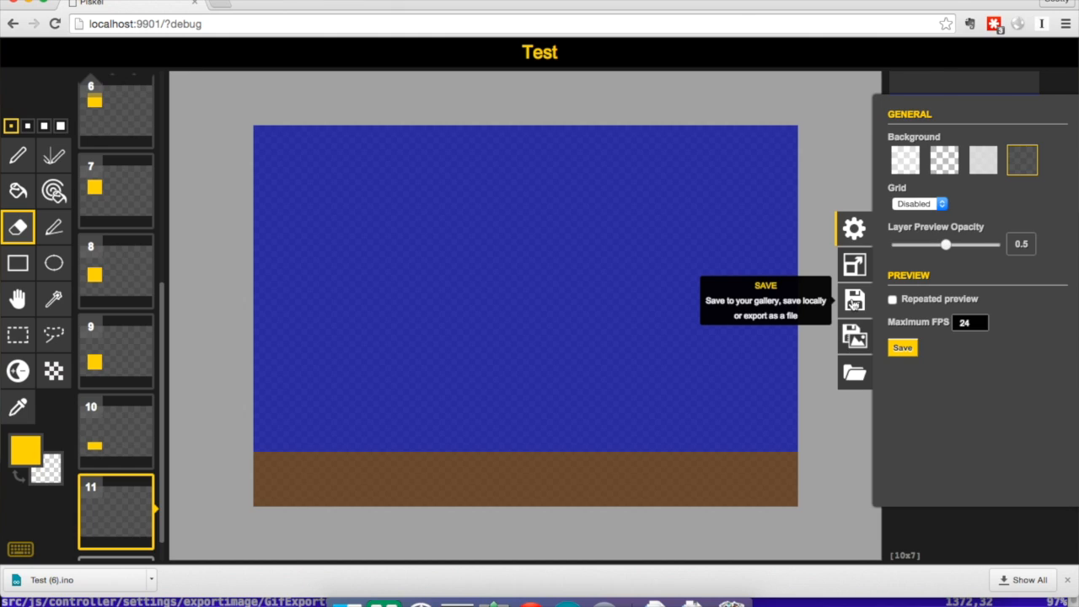
left_click(853, 302)
double_click(920, 155)
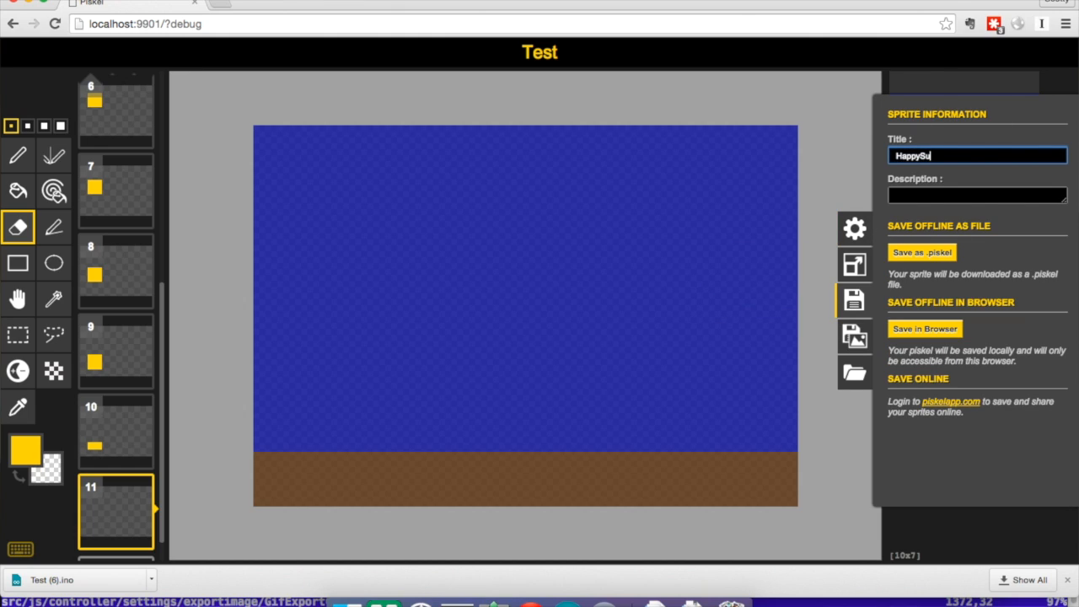
key("Tab")
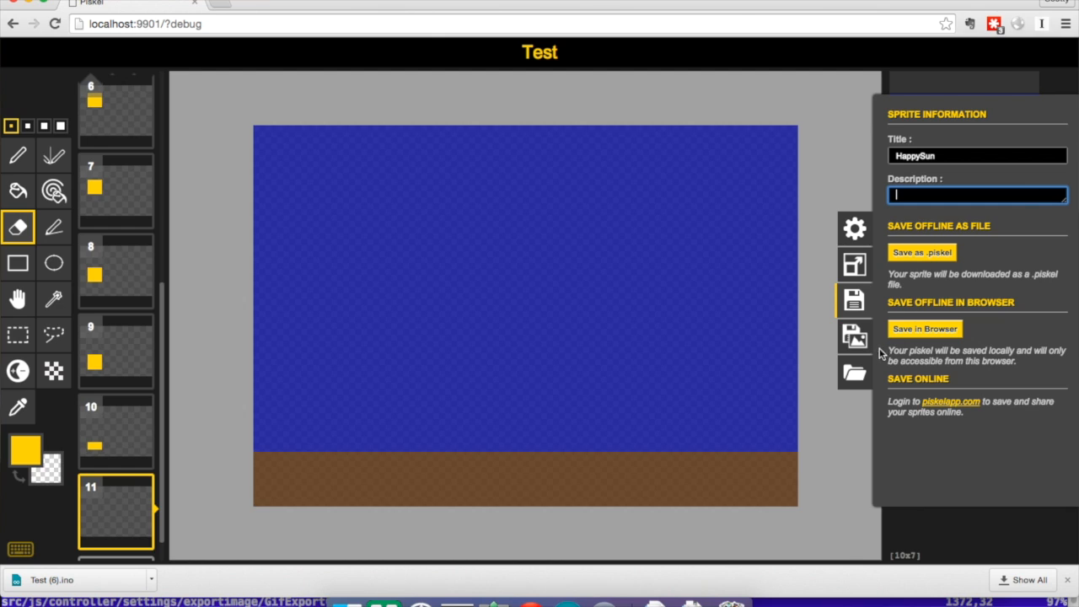
left_click(855, 337)
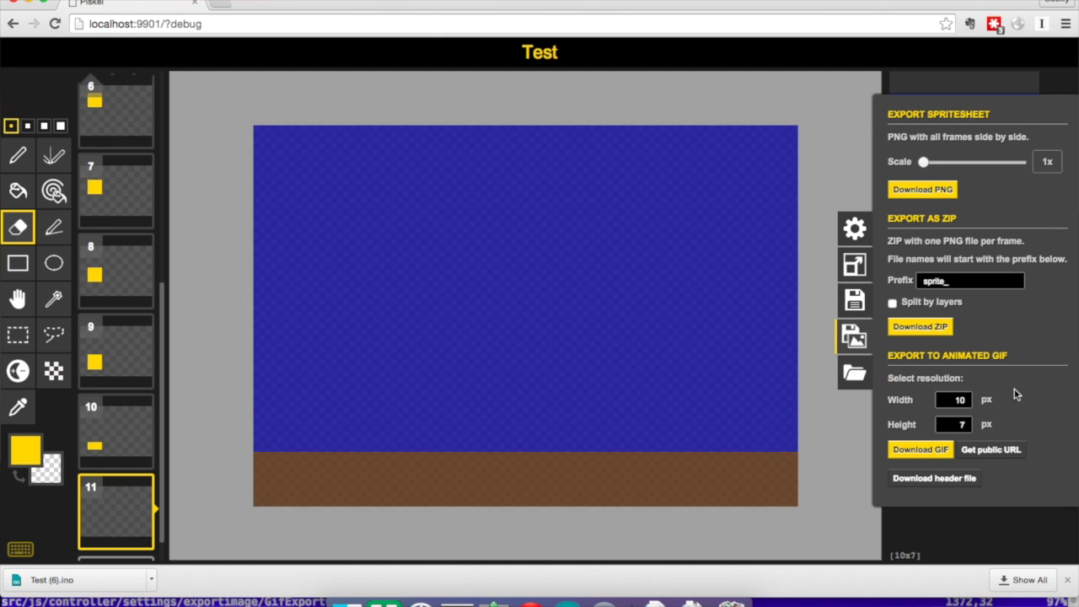
left_click(933, 478)
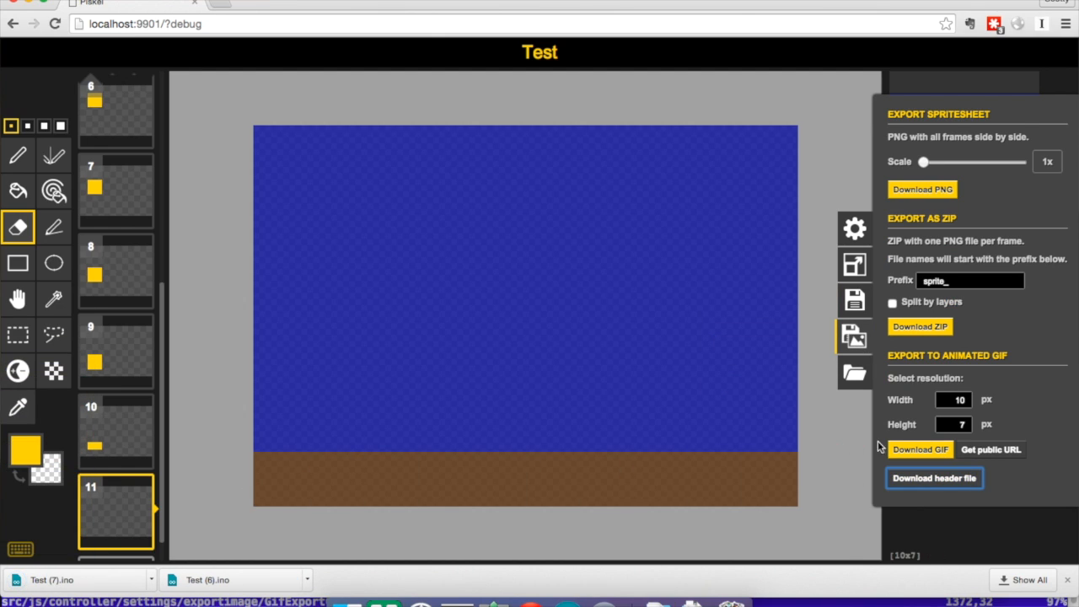
- Save the sprite titled HappySun, download HappySun.ino, and open it in the Arduino IDE
left_click(854, 300)
left_click(928, 156)
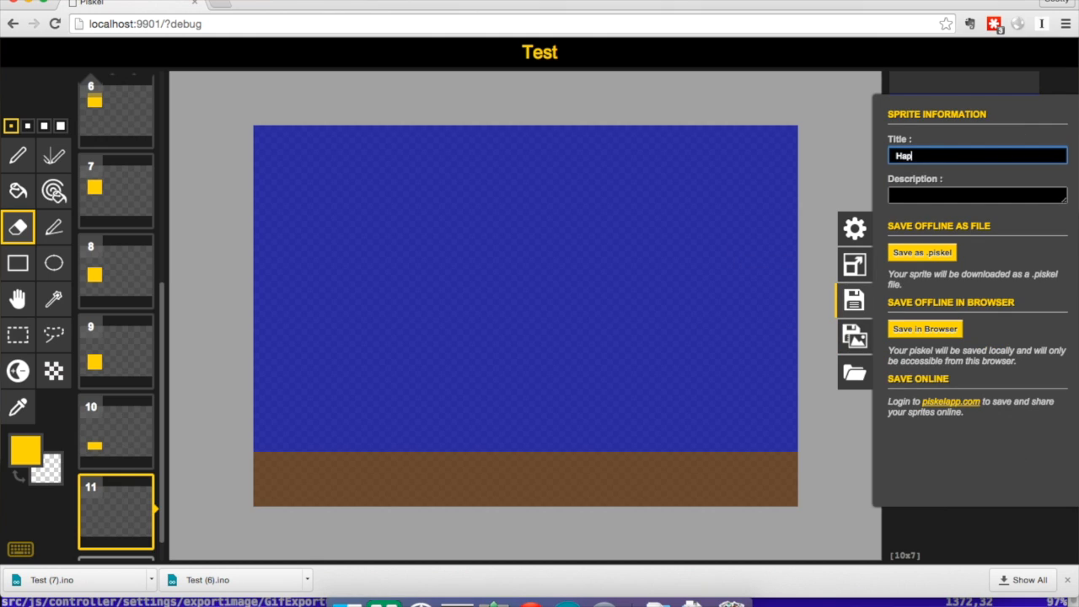
key("Return")
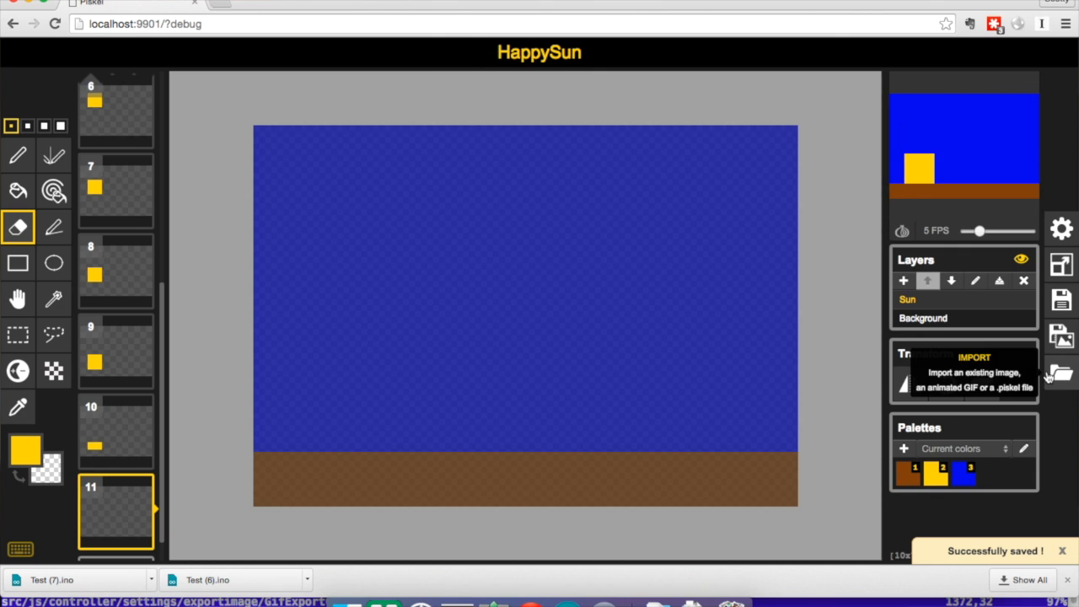
left_click(1062, 373)
left_click(854, 335)
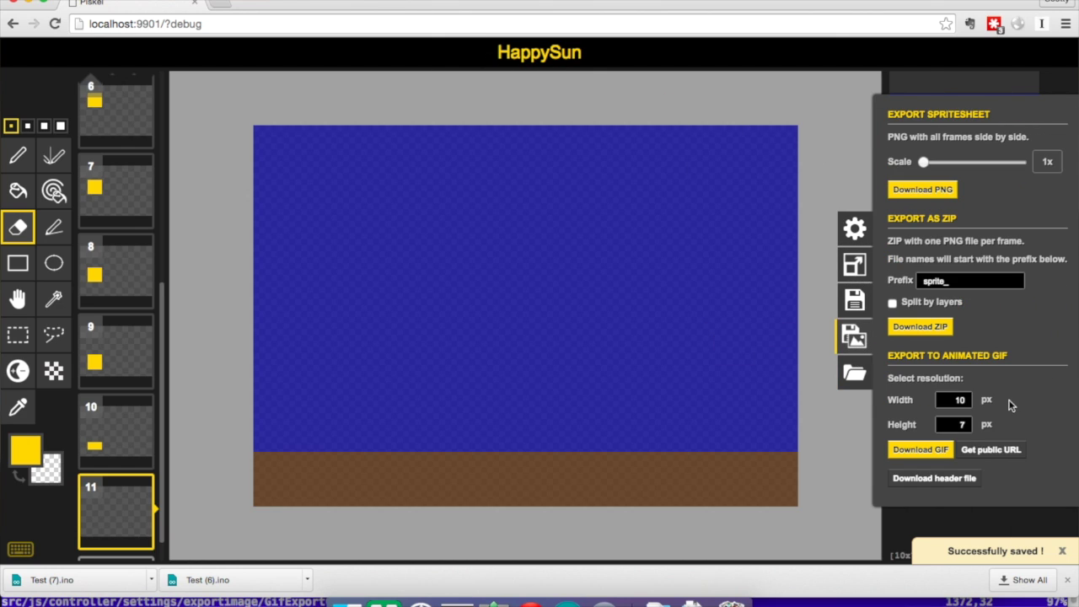
left_click(934, 478)
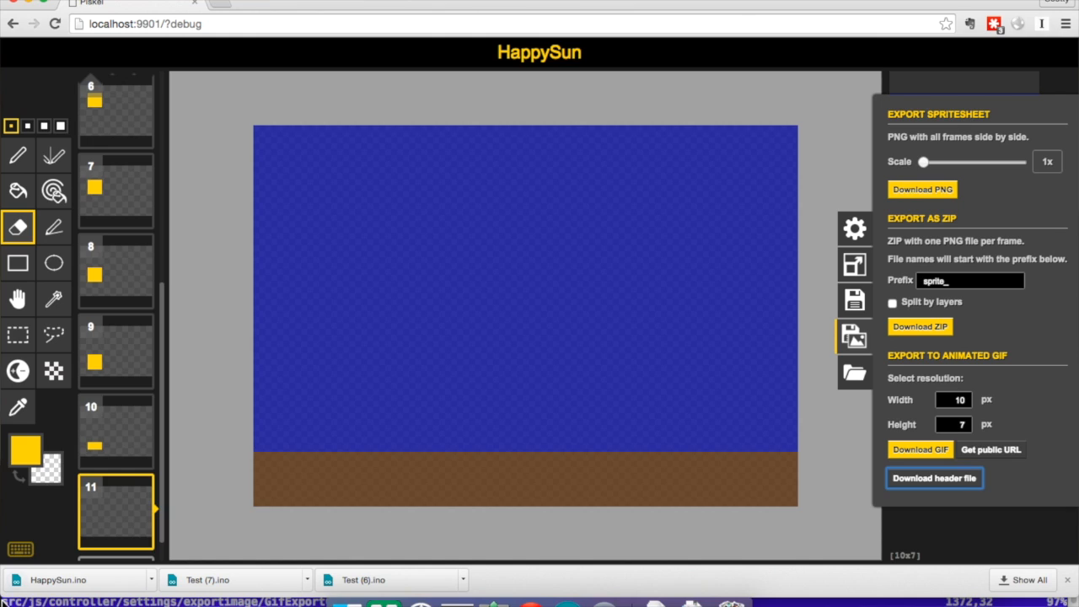
left_click(58, 580)
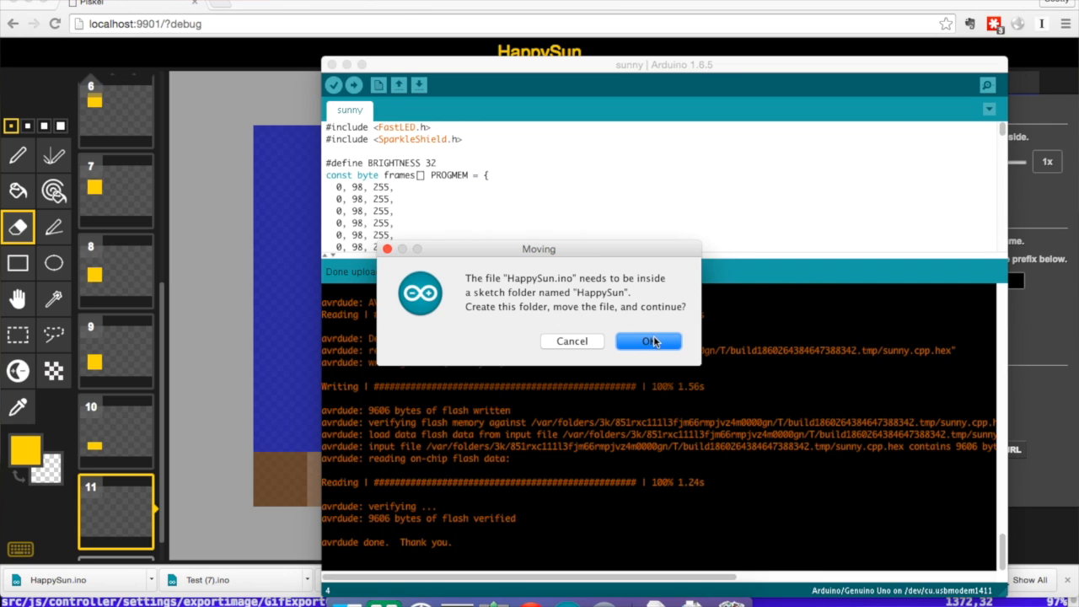
- Accept moving HappySun.ino into its own sketch folder and upload the sketch to the board
left_click(649, 341)
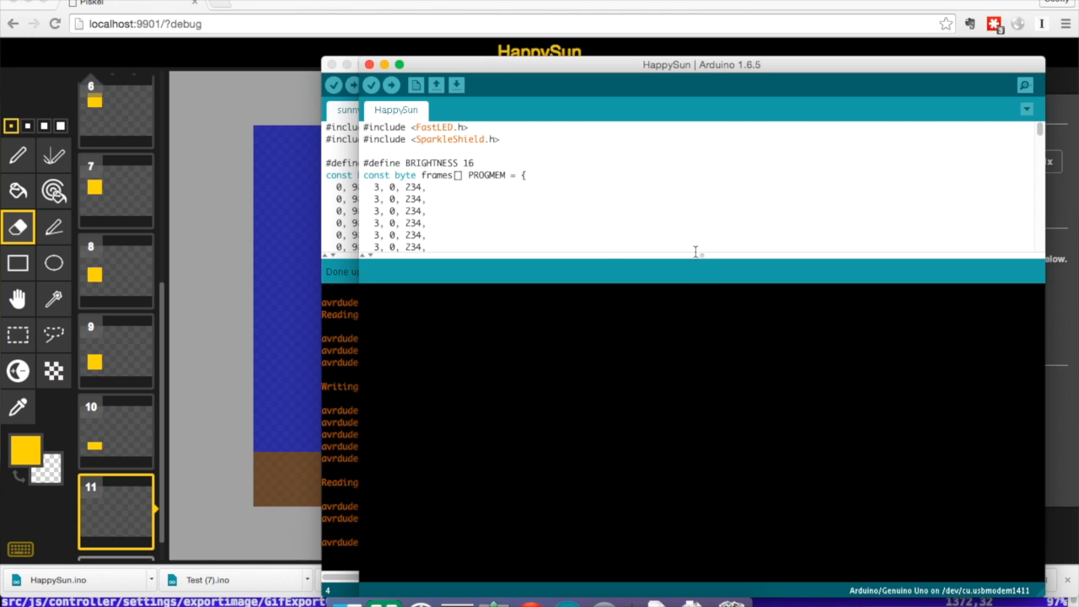
left_click_drag(695, 252, 698, 330)
left_click_drag(489, 66, 406, 47)
left_click(309, 64)
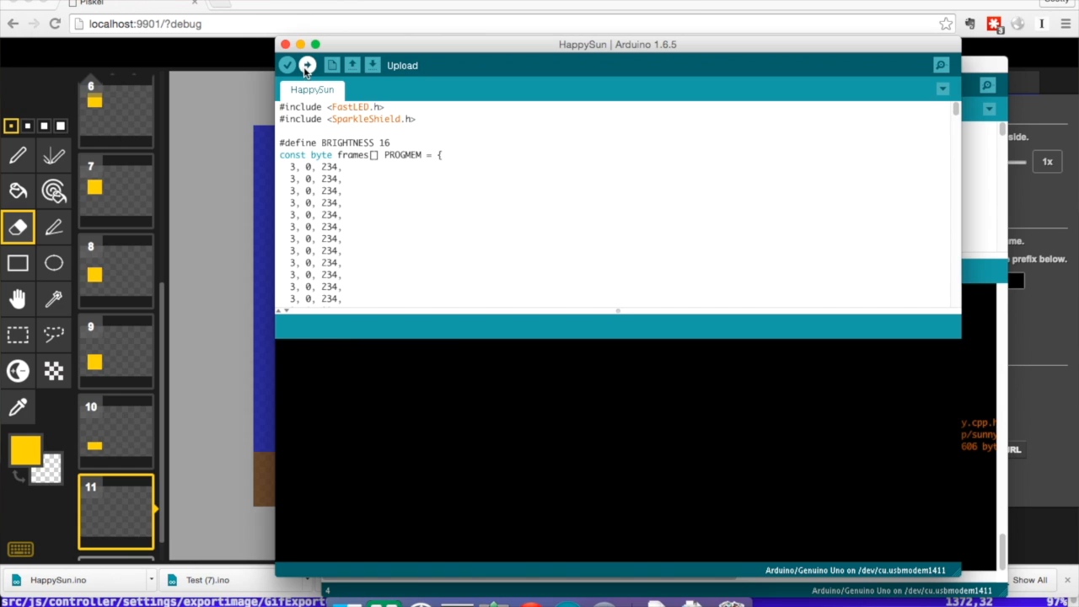